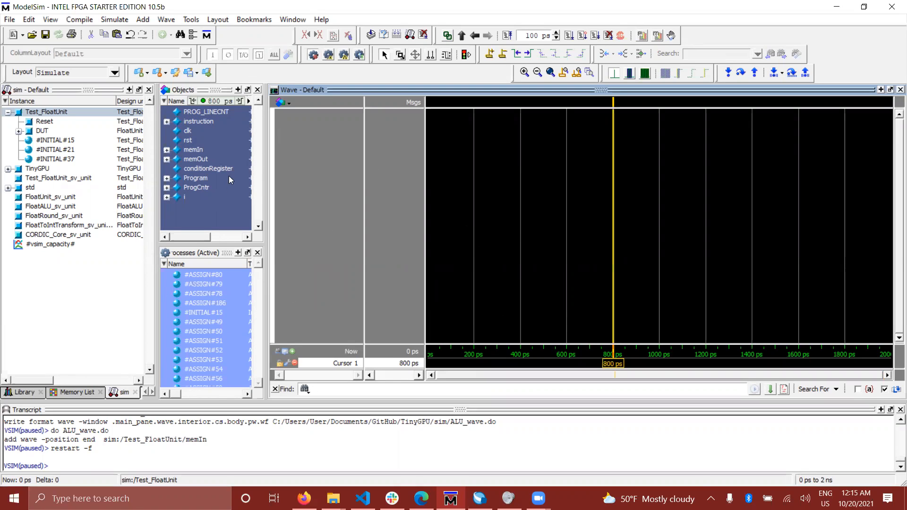
# - Add the instruction and clk signals of Test_FloatUnit to the waveform
pyautogui.click(203, 187)
pyautogui.click(209, 169)
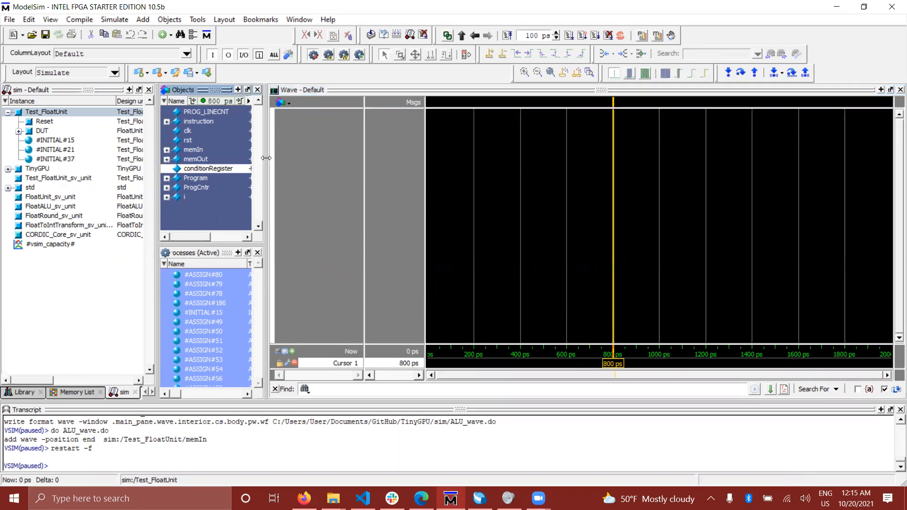
pyautogui.moveTo(199, 159); pyautogui.dragTo(205, 124)
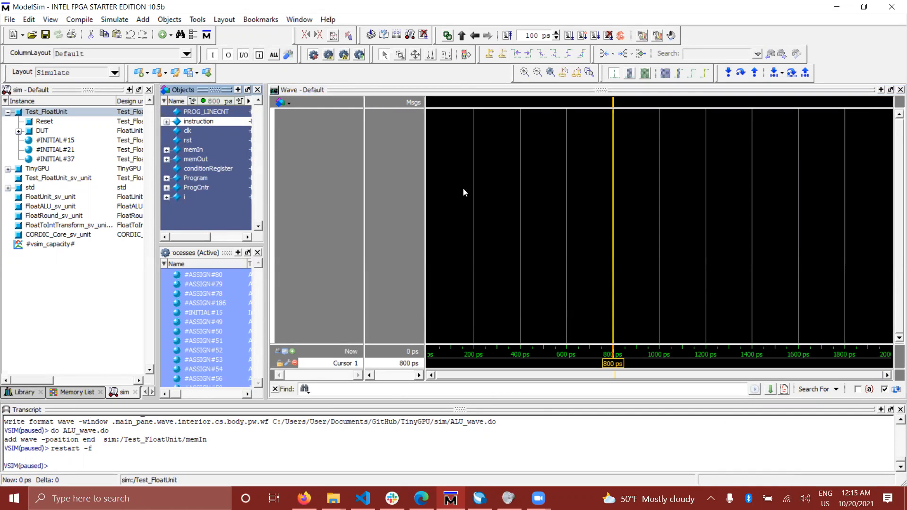
pyautogui.moveTo(191, 124); pyautogui.dragTo(326, 128)
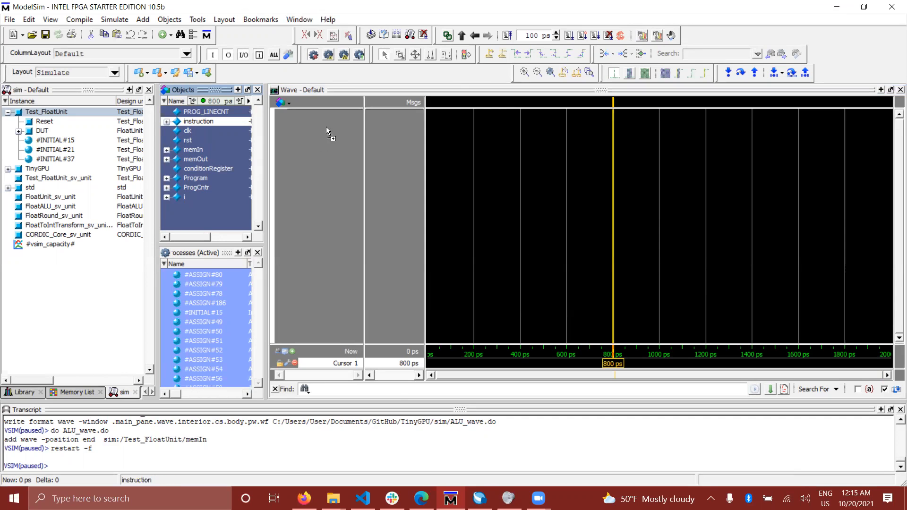
pyautogui.moveTo(190, 132); pyautogui.dragTo(321, 135)
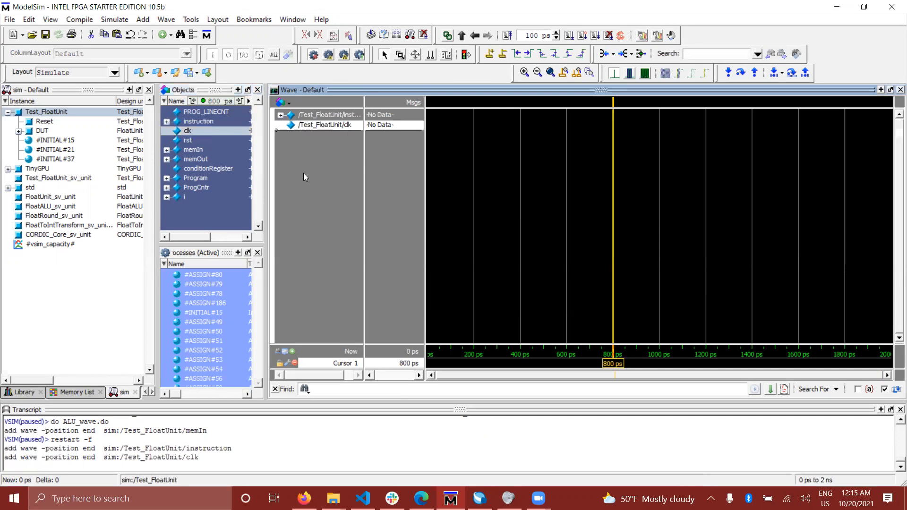
# - Add the range of Test_FloatUnit signals from clk through i to the waveform together
pyautogui.click(195, 131)
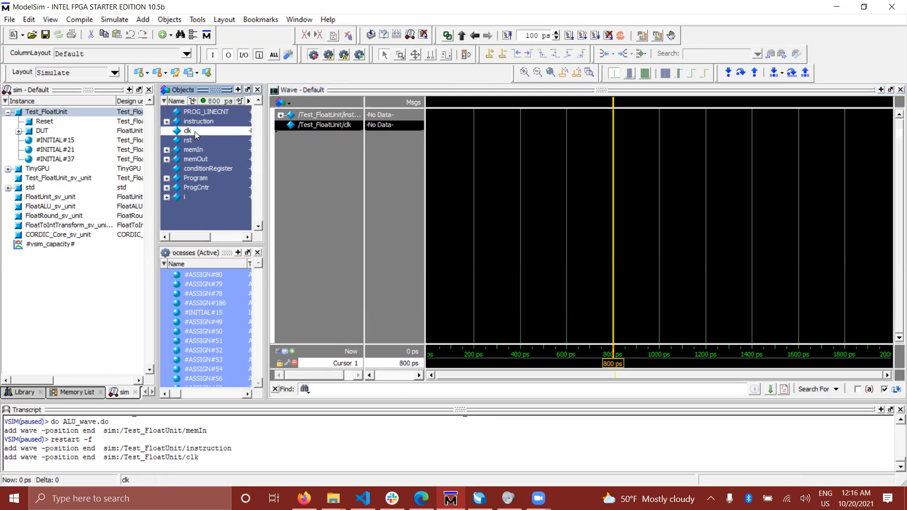
pyautogui.keyDown('shift'); pyautogui.click(192, 198); pyautogui.keyUp('shift')
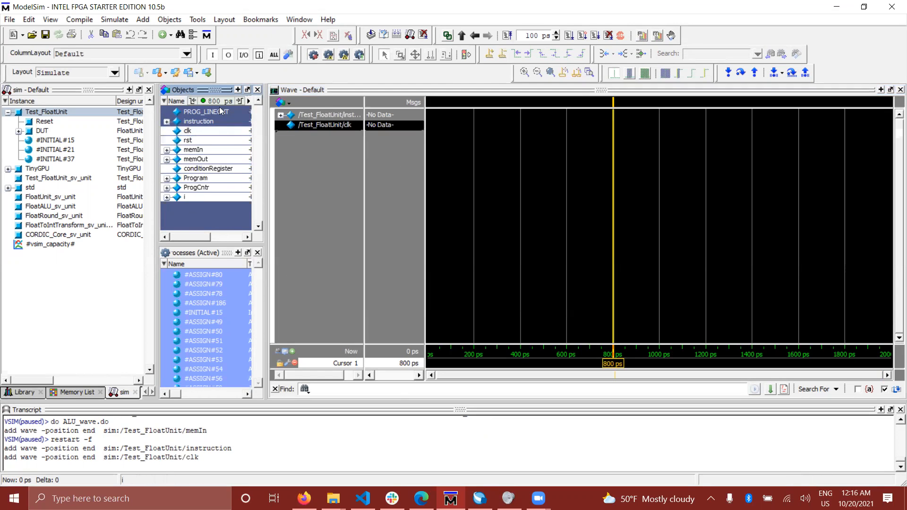
pyautogui.keyDown('shift'); pyautogui.click(220, 112); pyautogui.keyUp('shift')
pyautogui.keyDown('shift'); pyautogui.click(188, 200); pyautogui.keyUp('shift')
pyautogui.keyDown('shift'); pyautogui.click(205, 112); pyautogui.keyUp('shift')
pyautogui.keyDown('shift'); pyautogui.click(183, 197); pyautogui.keyUp('shift')
pyautogui.hotkey('ctrl', 'w')
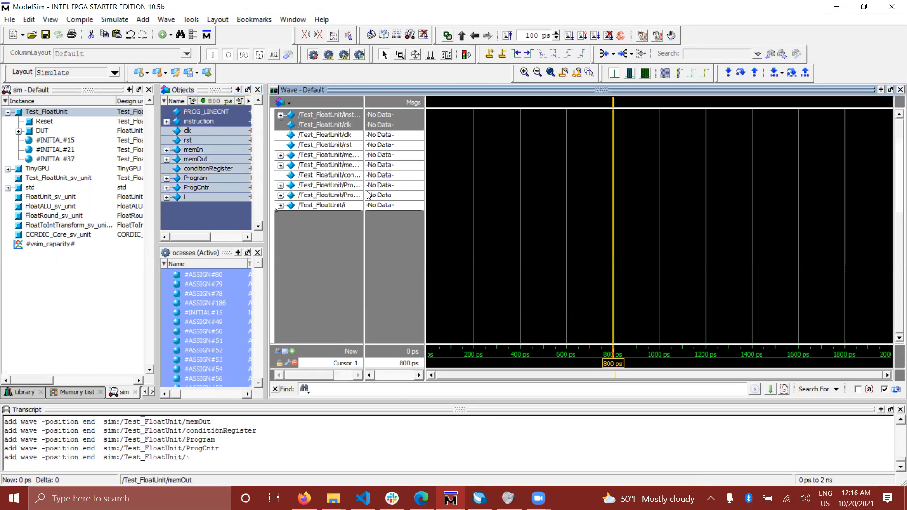
pyautogui.click(210, 123)
pyautogui.click(215, 113)
pyautogui.click(214, 140)
pyautogui.click(211, 168)
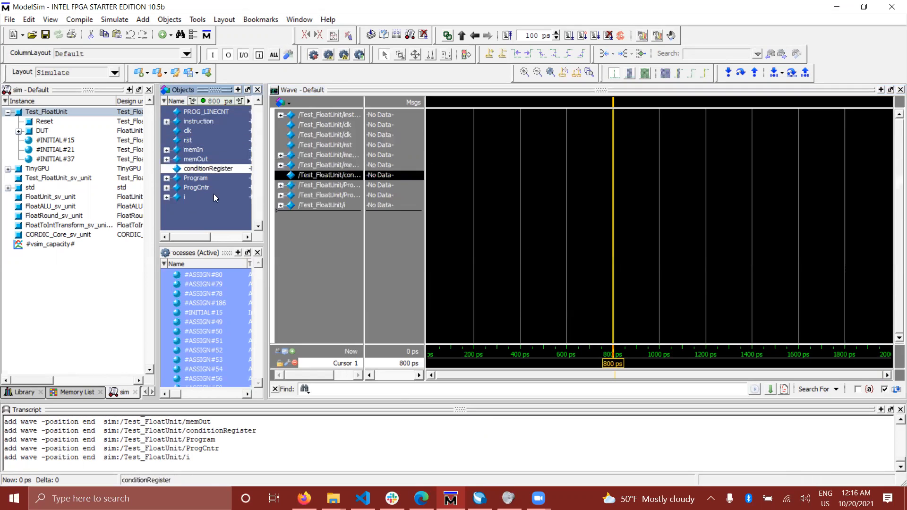
pyautogui.click(213, 196)
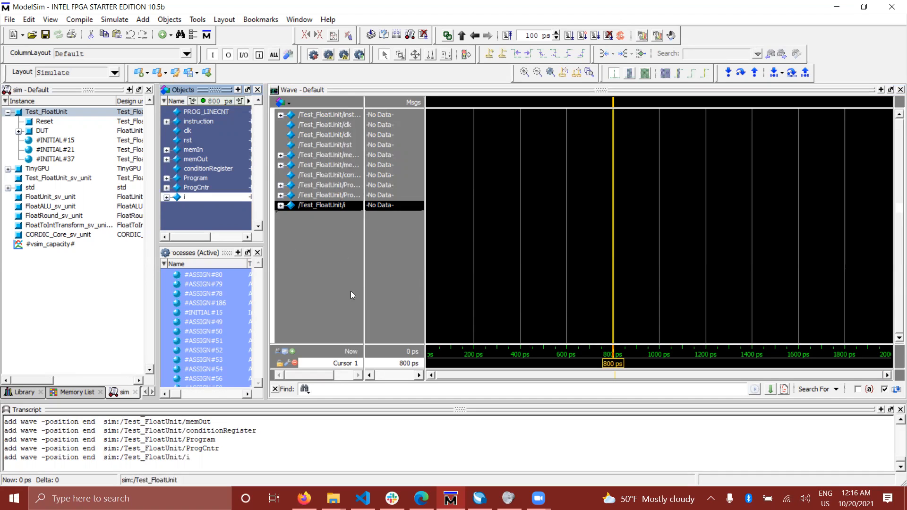
# - Switch the waveform signal list from full paths to short names and select the first clk entry
pyautogui.click(276, 351)
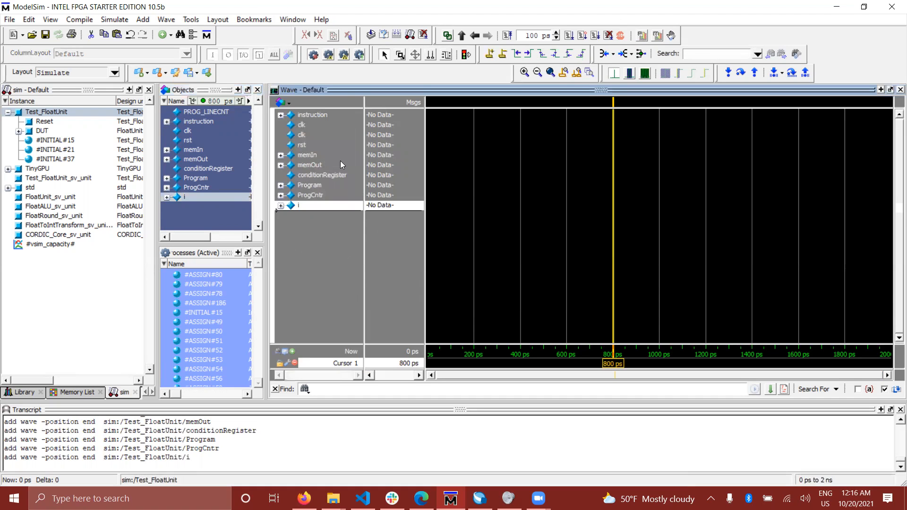
pyautogui.press('Up')
pyautogui.press('Up')
pyautogui.press('Up')
pyautogui.press('Up')
pyautogui.press('Up')
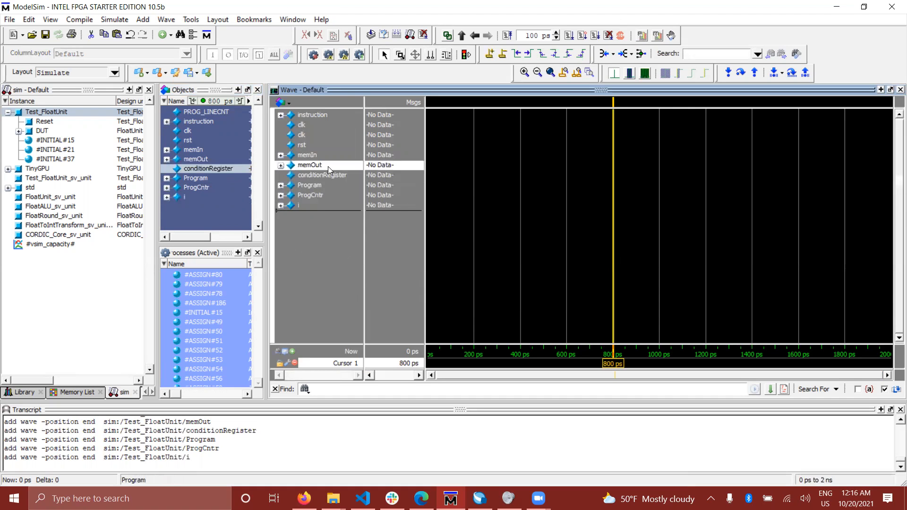
pyautogui.press('Up')
pyautogui.press('Up')
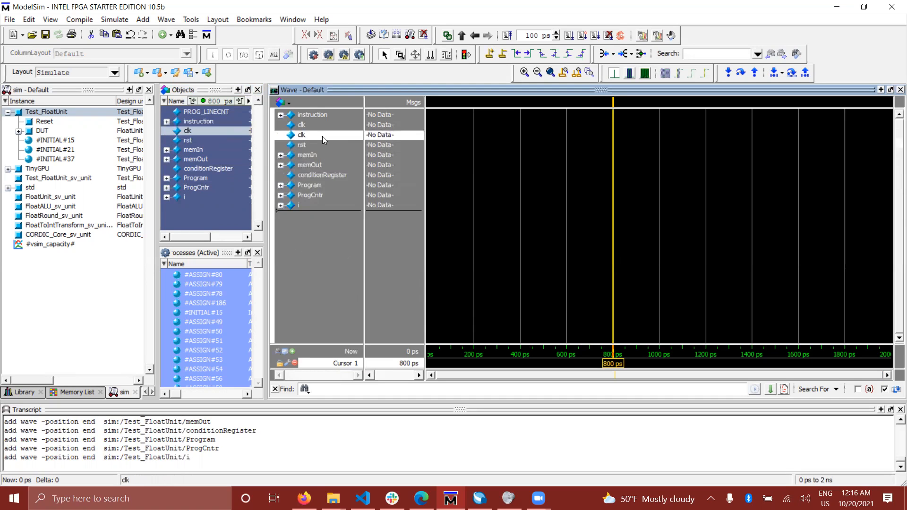
pyautogui.click(326, 126)
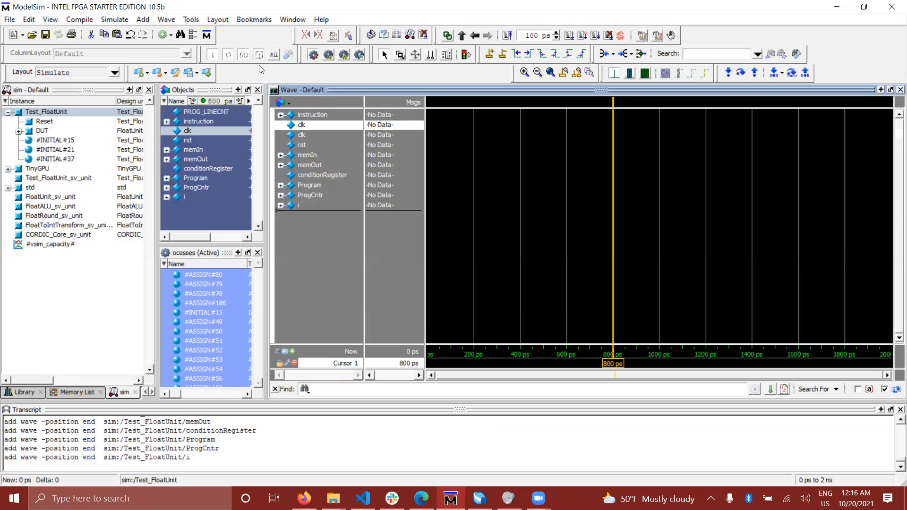
# - Run the testbench simulation through to its stop and close the Test_FloatUnit.sv source view
pyautogui.click(115, 19)
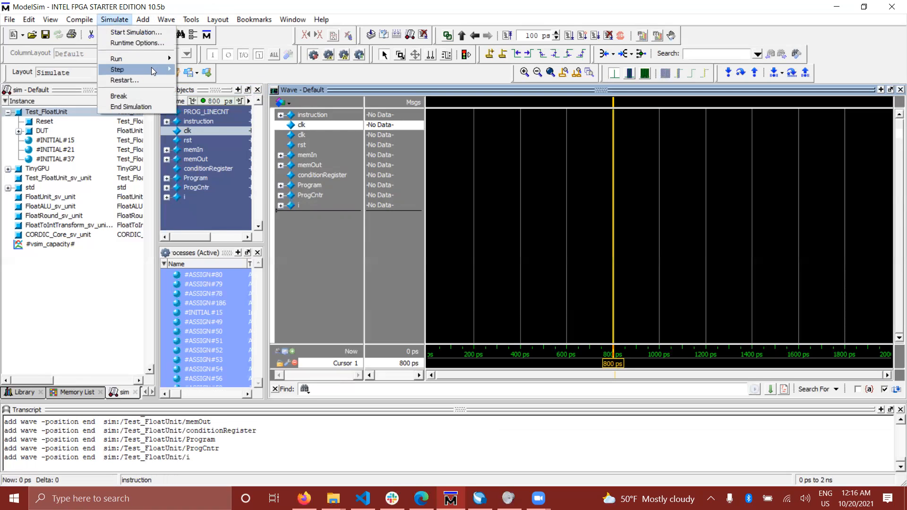
pyautogui.moveTo(150, 61)
pyautogui.click(199, 69)
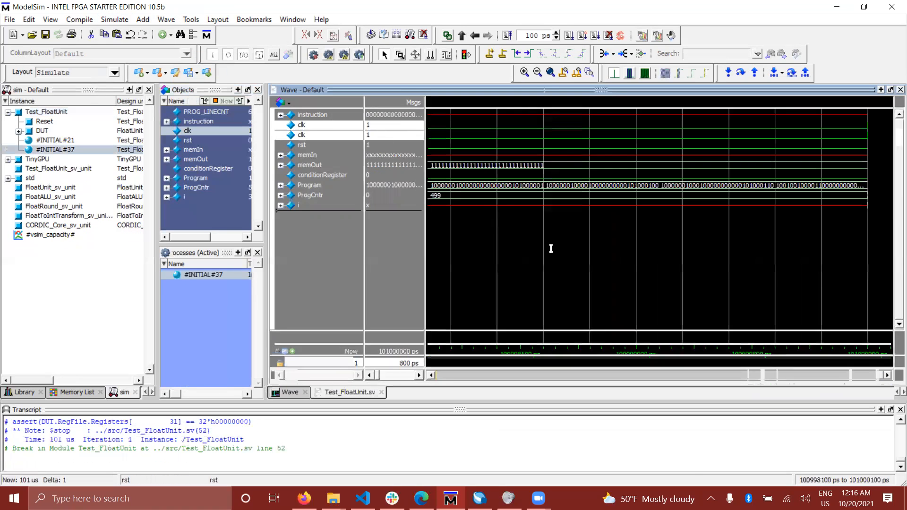
pyautogui.click(382, 392)
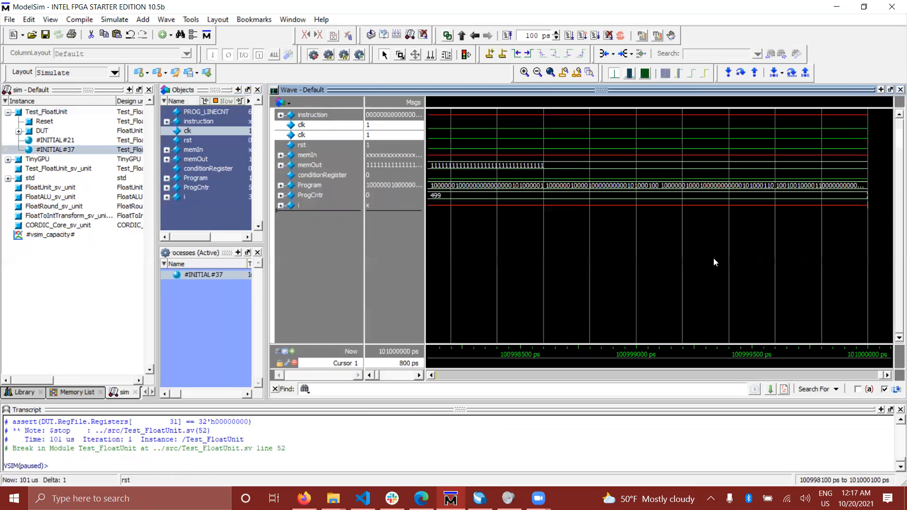
# - Fit the complete simulation time range in the waveform view and place the cursor at about 6619682 ps
pyautogui.moveTo(881, 375); pyautogui.dragTo(775, 376)
pyautogui.moveTo(721, 367); pyautogui.dragTo(564, 355)
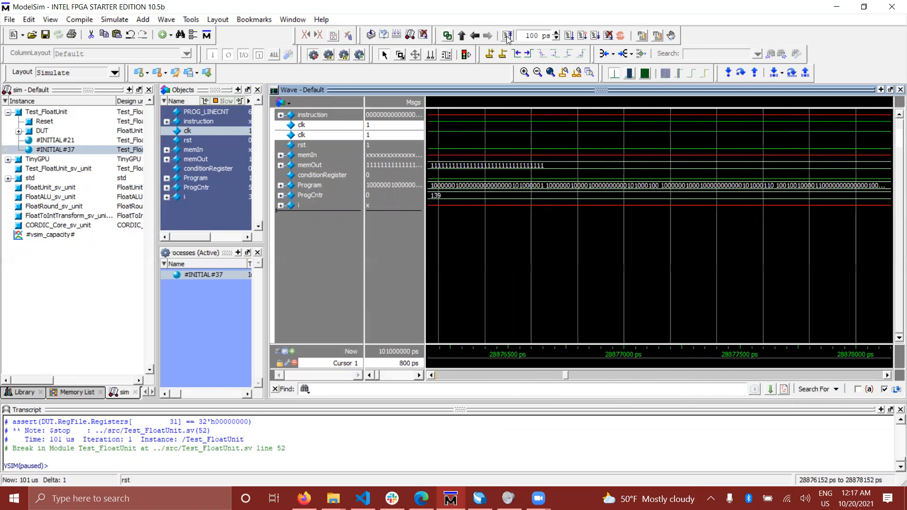
pyautogui.click(551, 72)
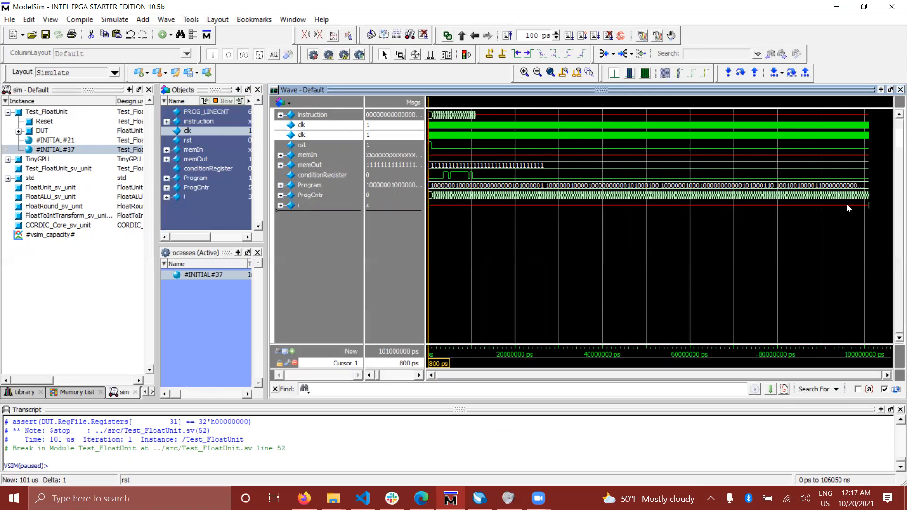
pyautogui.click(476, 205)
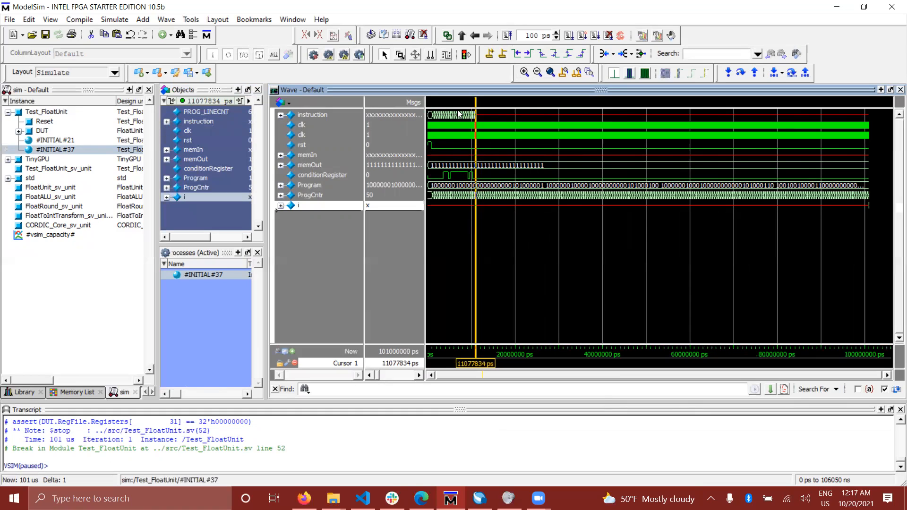
pyautogui.click(456, 234)
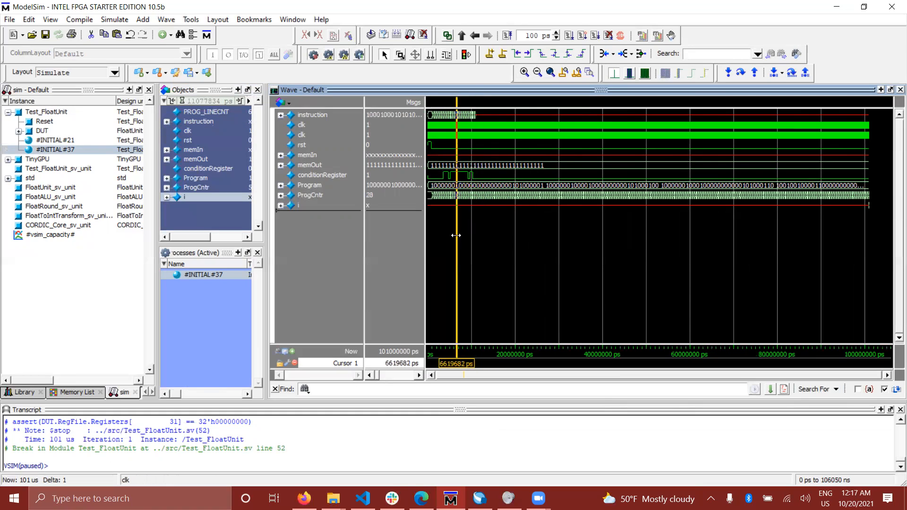
# - Examine the ProgCntr values close up around the cursor and place the cursor at about 6943514 ps
pyautogui.click(525, 72)
pyautogui.click(525, 72)
pyautogui.click(525, 73)
pyautogui.click(524, 72)
pyautogui.moveTo(669, 375); pyautogui.dragTo(478, 376)
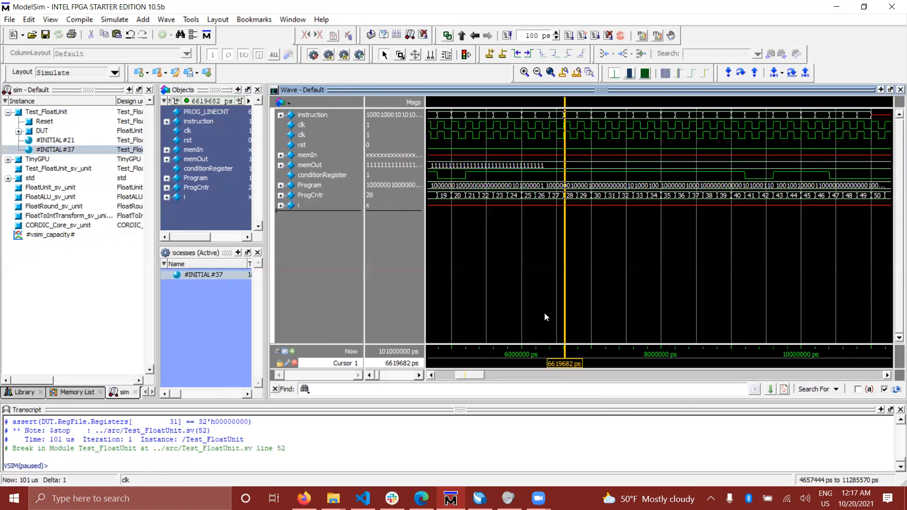
pyautogui.click(525, 73)
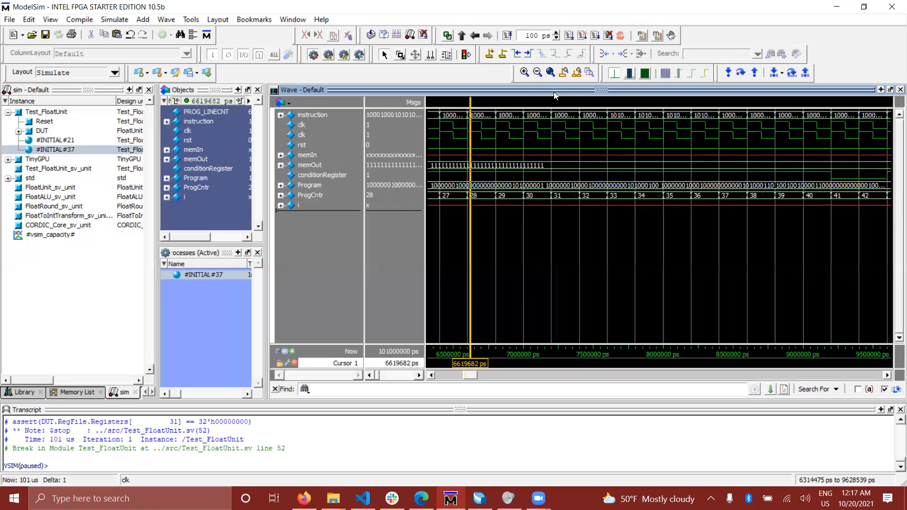
pyautogui.moveTo(498, 196); pyautogui.dragTo(651, 196)
pyautogui.click(534, 206)
pyautogui.click(517, 197)
# - Move the cursor to about 7361466 ps and set the radix of the ProgCntr signal to Binary
pyautogui.rightClick(326, 198)
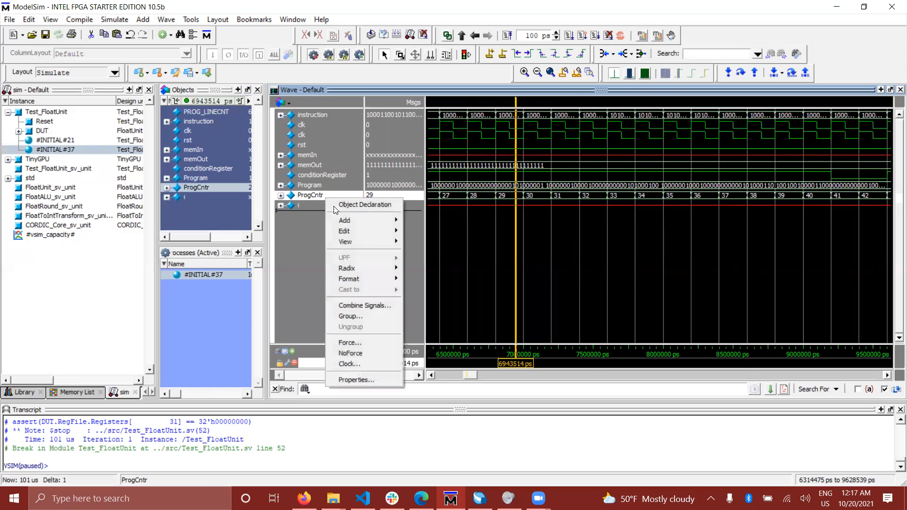
pyautogui.click(318, 196)
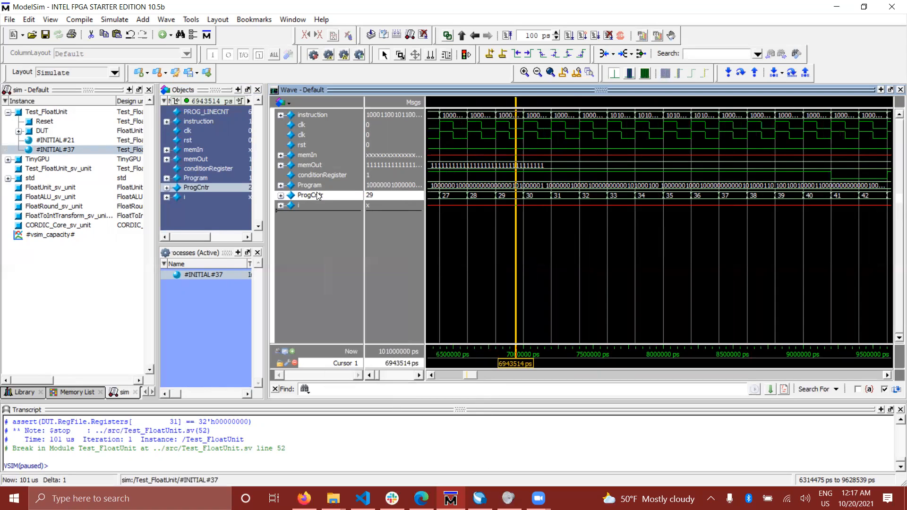
pyautogui.rightClick(322, 195)
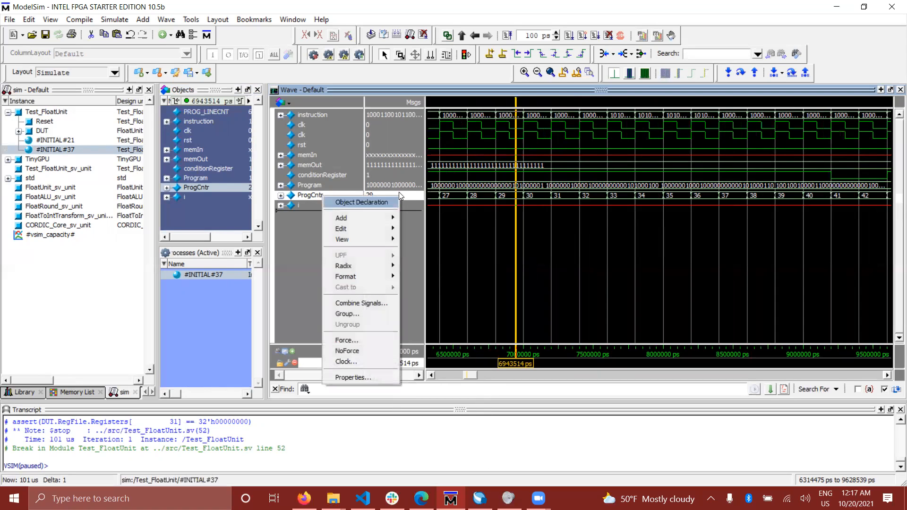
pyautogui.click(574, 194)
pyautogui.rightClick(338, 194)
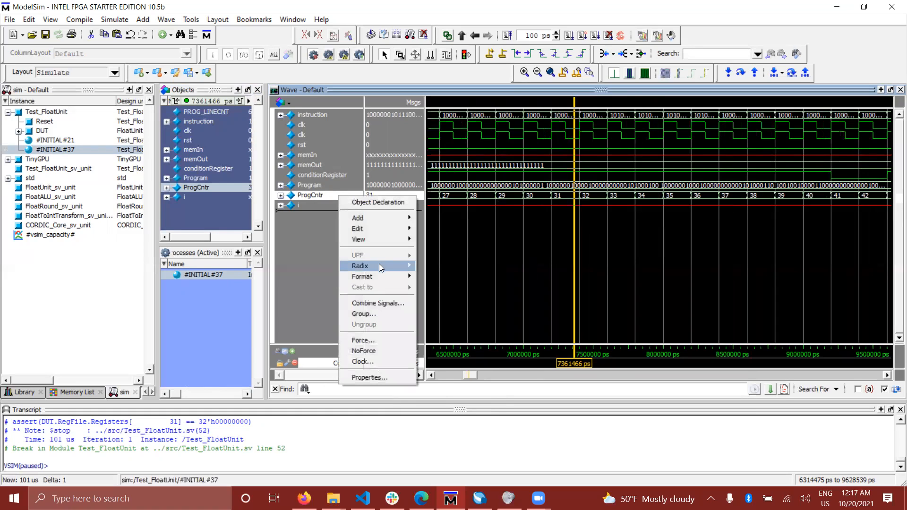
pyautogui.moveTo(378, 266)
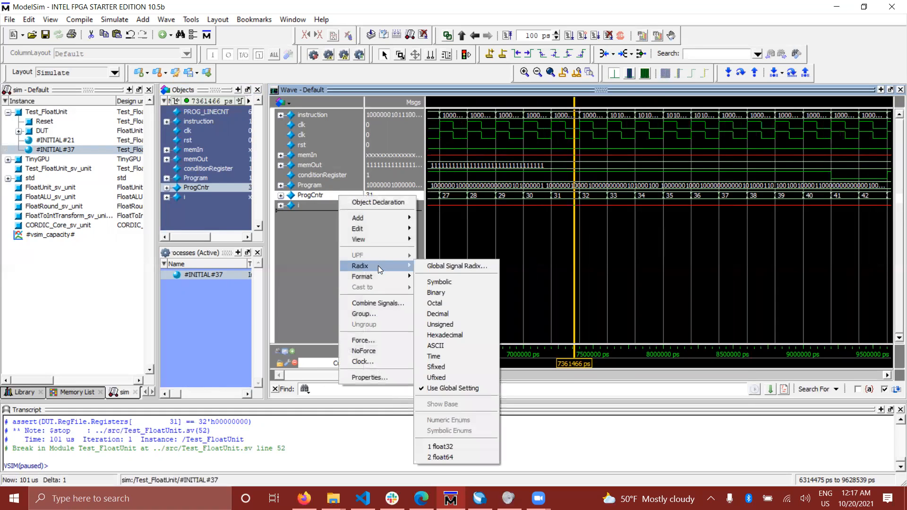
pyautogui.click(449, 292)
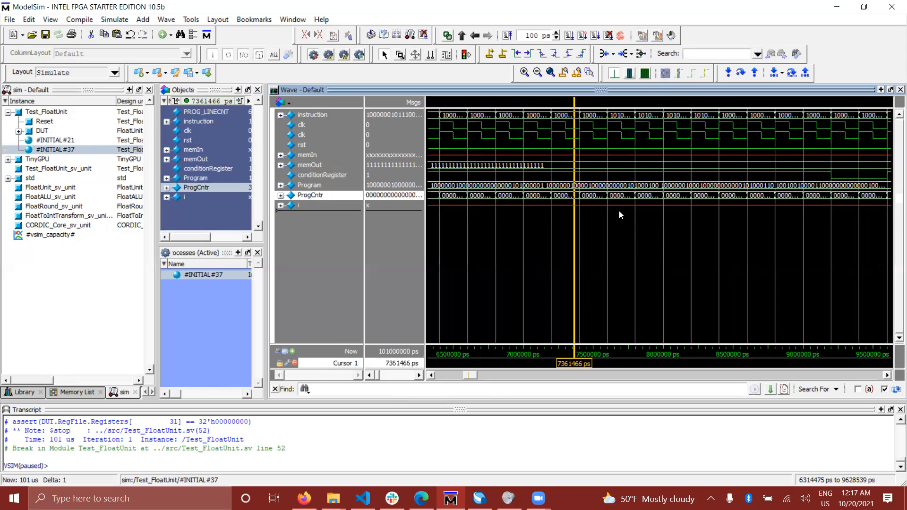
# - Examine the full binary values of ProgCntr at a closer zoom and return to the wider time range
pyautogui.click(524, 73)
pyautogui.click(524, 73)
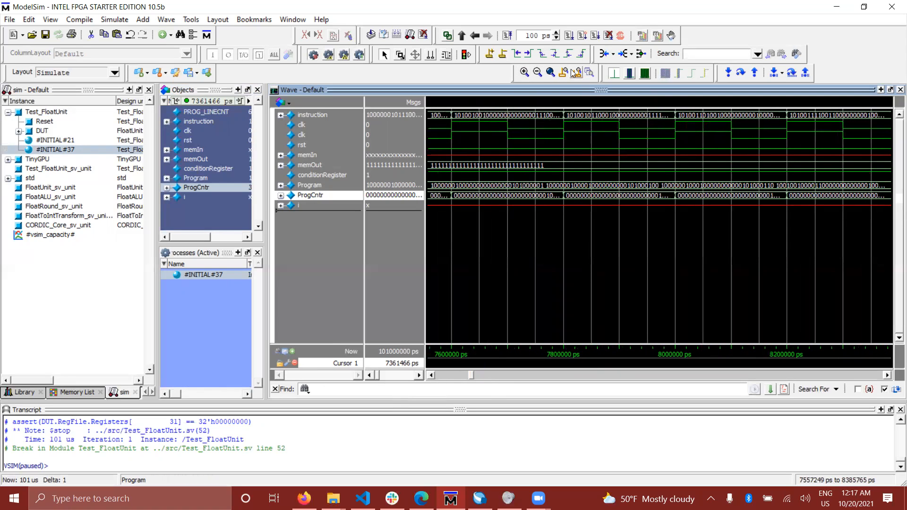
pyautogui.click(526, 74)
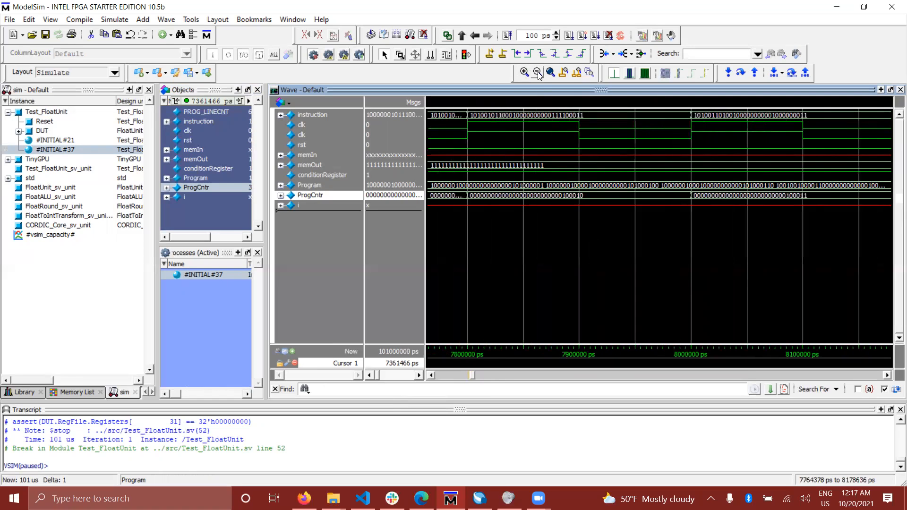
pyautogui.click(538, 74)
pyautogui.click(538, 75)
pyautogui.click(538, 74)
# - Set the radix of the ProgCntr signal to Unsigned
pyautogui.rightClick(330, 195)
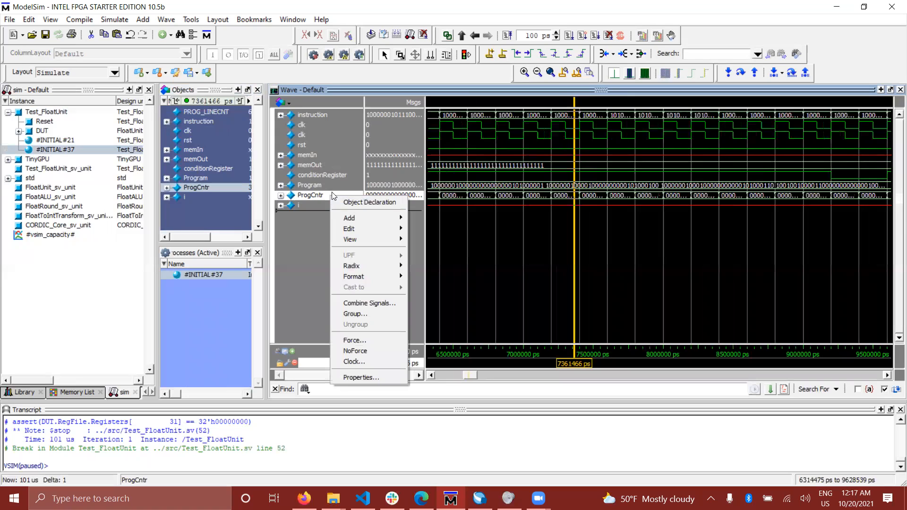
pyautogui.moveTo(369, 264)
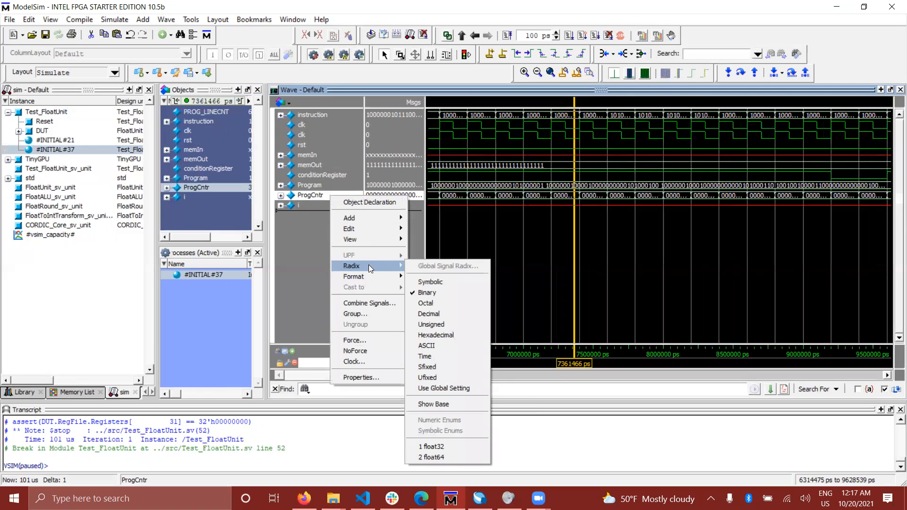
pyautogui.click(443, 323)
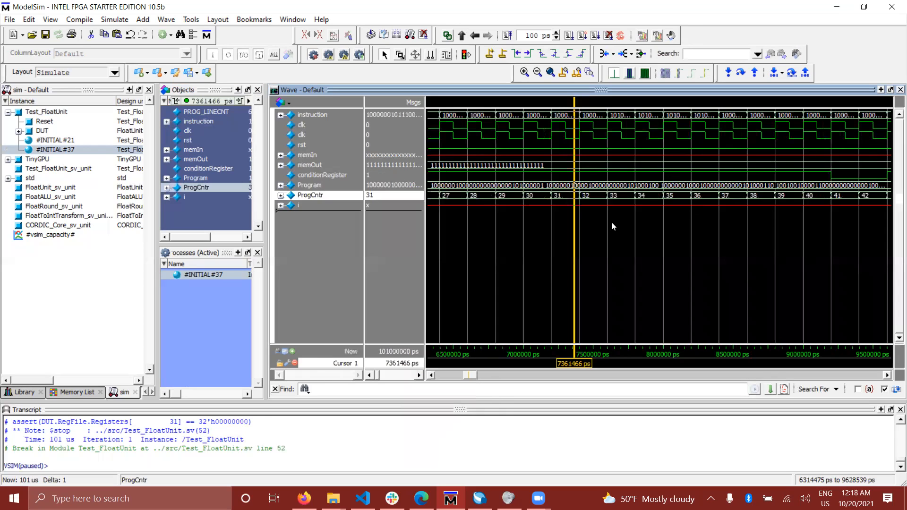
# - Examine the waveforms over a wider time range around the cursor
pyautogui.moveTo(470, 376)
pyautogui.mouseDown()
pyautogui.moveTo(458, 376)
pyautogui.moveTo(469, 376)
pyautogui.mouseUp()
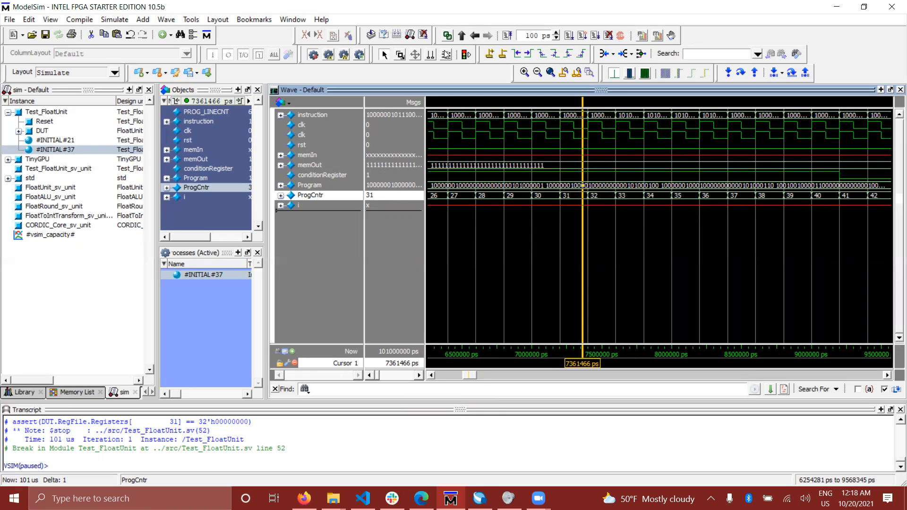
pyautogui.click(537, 73)
pyautogui.click(538, 73)
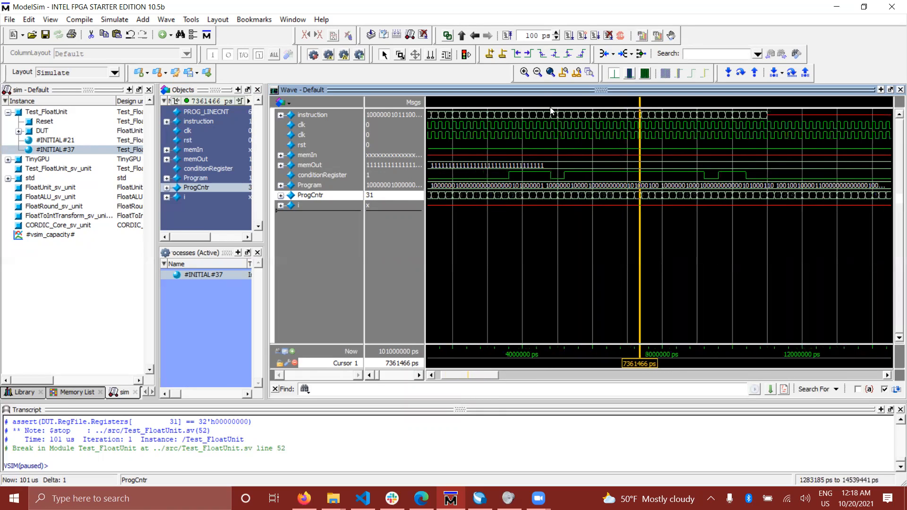
# - Move the cursor to about 1334069 ps, just after the reset pulse on rst at the start of the simulation
pyautogui.click(432, 376)
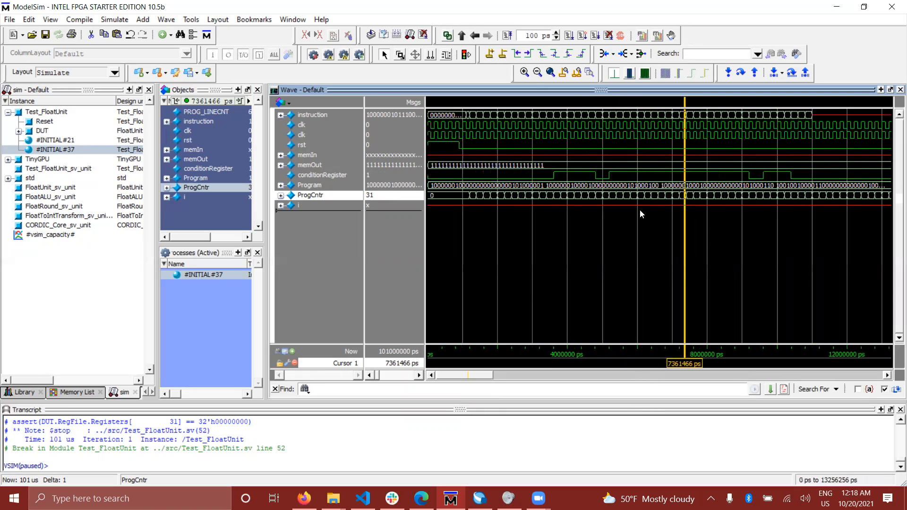
pyautogui.click(611, 210)
pyautogui.click(488, 194)
pyautogui.click(459, 154)
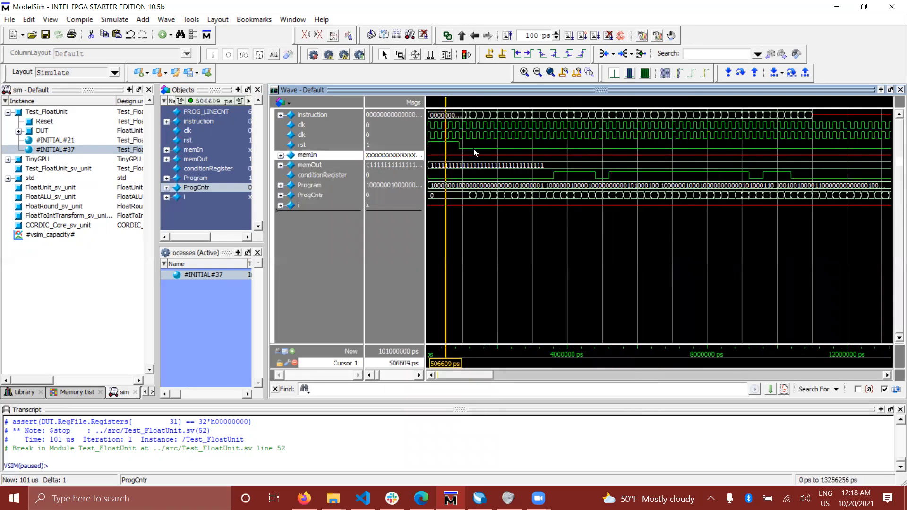
pyautogui.click(474, 147)
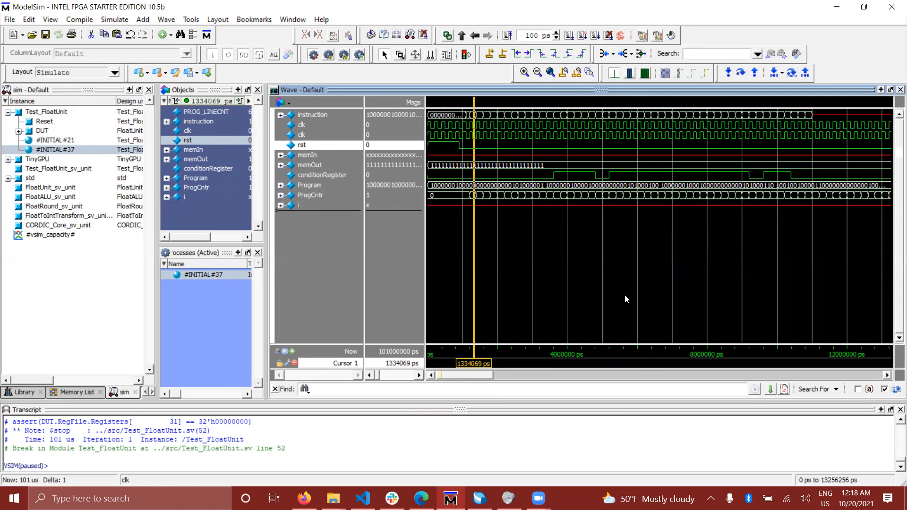
pyautogui.moveTo(493, 373); pyautogui.dragTo(432, 287)
# - Look through the Test_FloatUnit testbench objects, from Program and memOut up to instruction, clk and rst
pyautogui.click(210, 178)
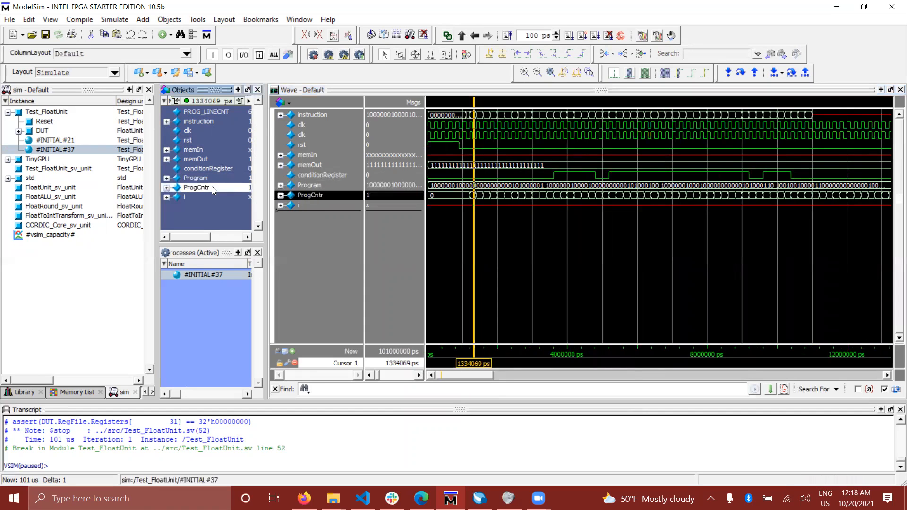
pyautogui.click(208, 169)
pyautogui.click(209, 159)
pyautogui.click(208, 150)
pyautogui.click(207, 141)
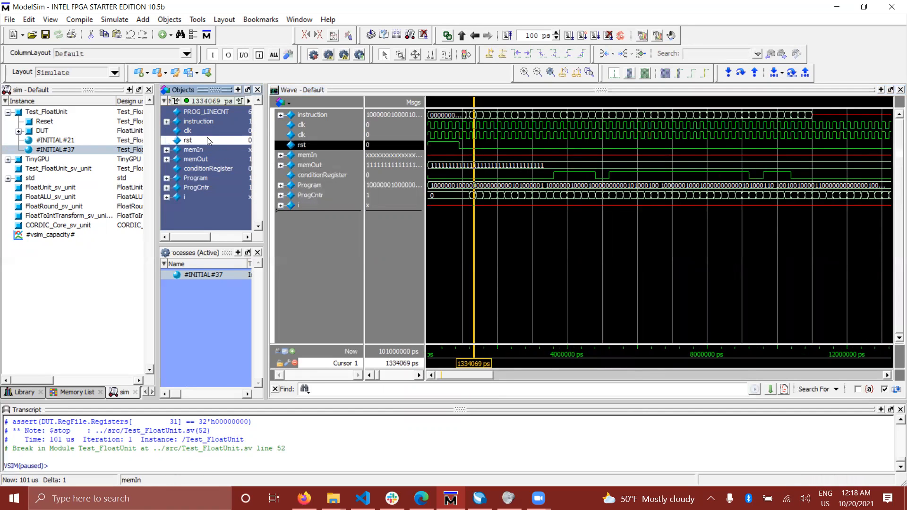
pyautogui.click(207, 130)
pyautogui.click(212, 122)
pyautogui.click(203, 130)
pyautogui.click(201, 140)
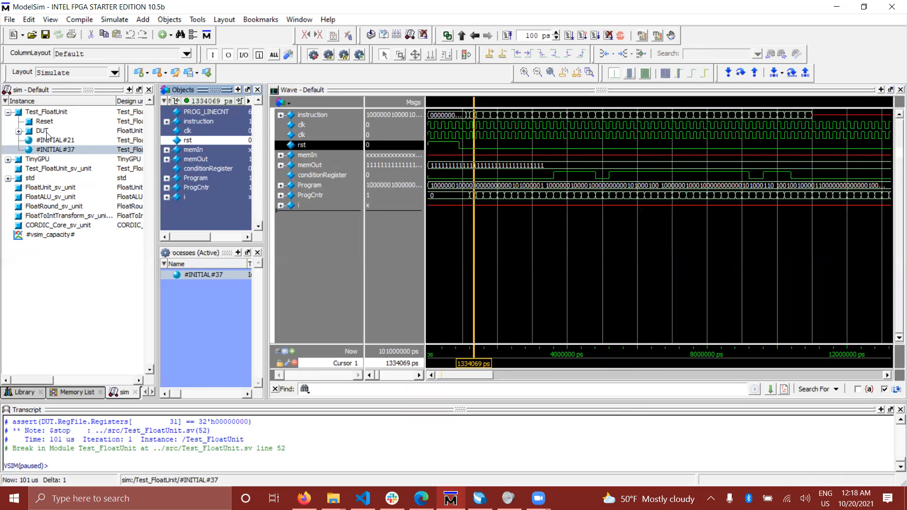
# - Expand the DUT instance and examine the signals of its ALU, RoundingUnit, IntFloatTrans, CordicUnit and RegFile submodules
pyautogui.click(19, 132)
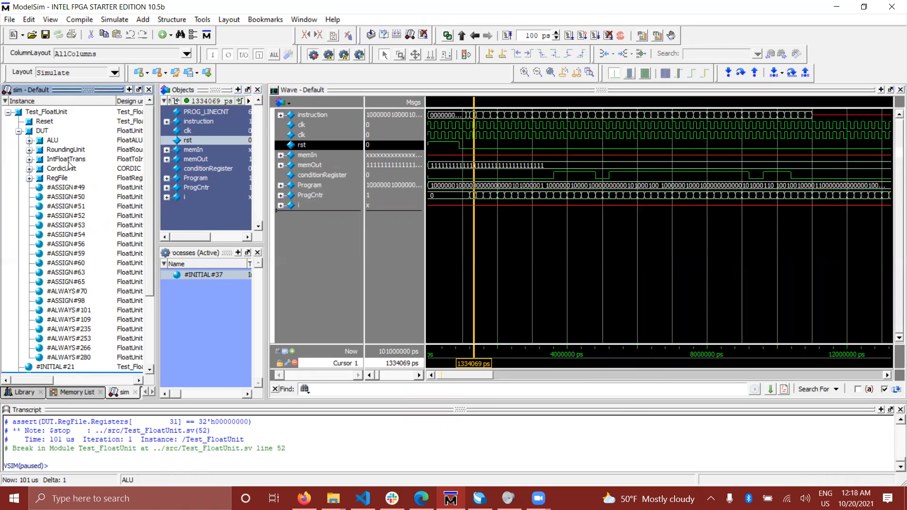
pyautogui.click(51, 140)
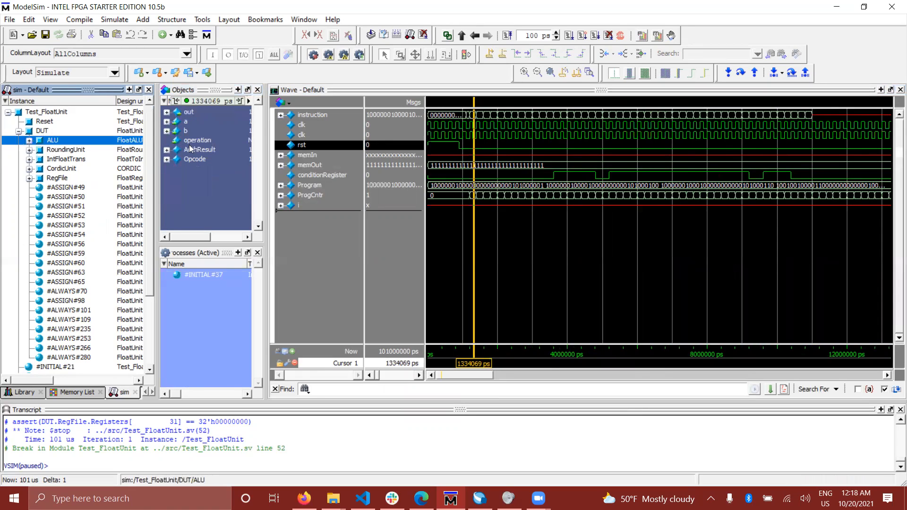
pyautogui.click(66, 153)
pyautogui.click(61, 171)
pyautogui.click(60, 178)
pyautogui.click(60, 169)
pyautogui.click(62, 159)
pyautogui.click(65, 150)
pyautogui.click(52, 140)
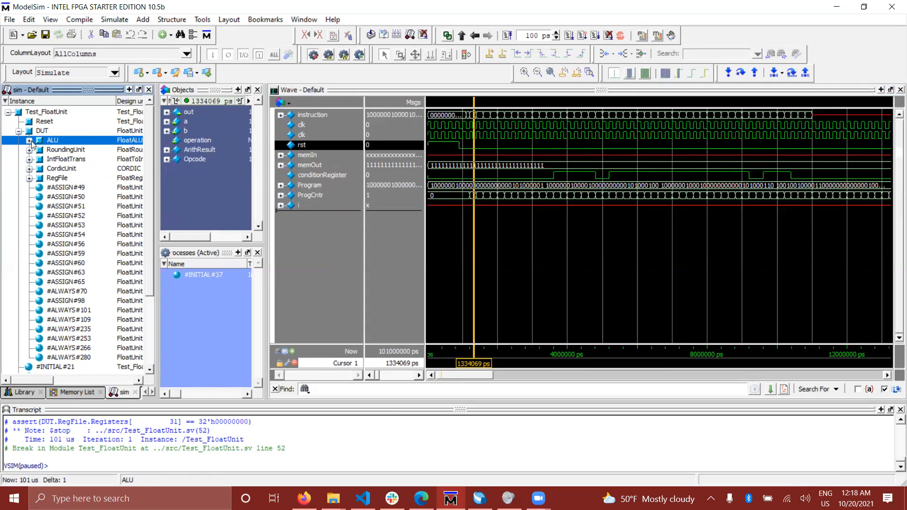
# - Expand ALU and its fpu instance in the hierarchy and browse the submodules inside fpu
pyautogui.click(30, 141)
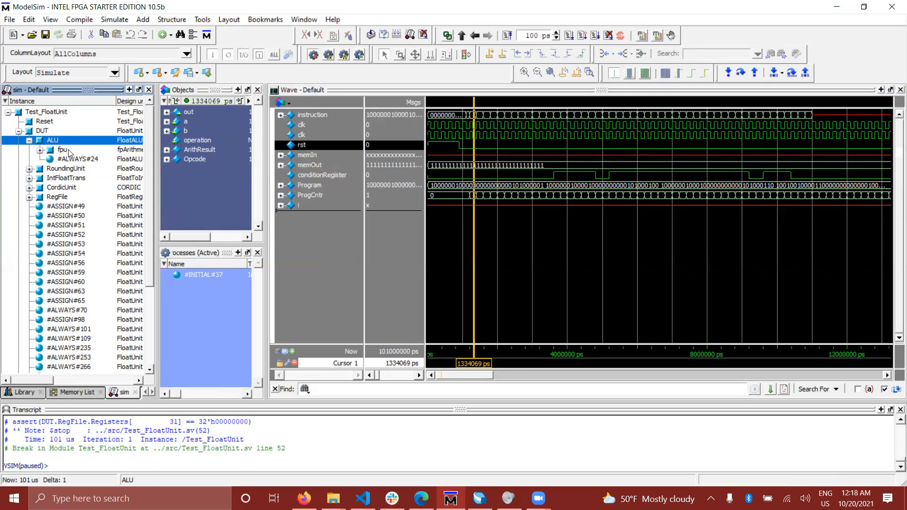
pyautogui.click(40, 150)
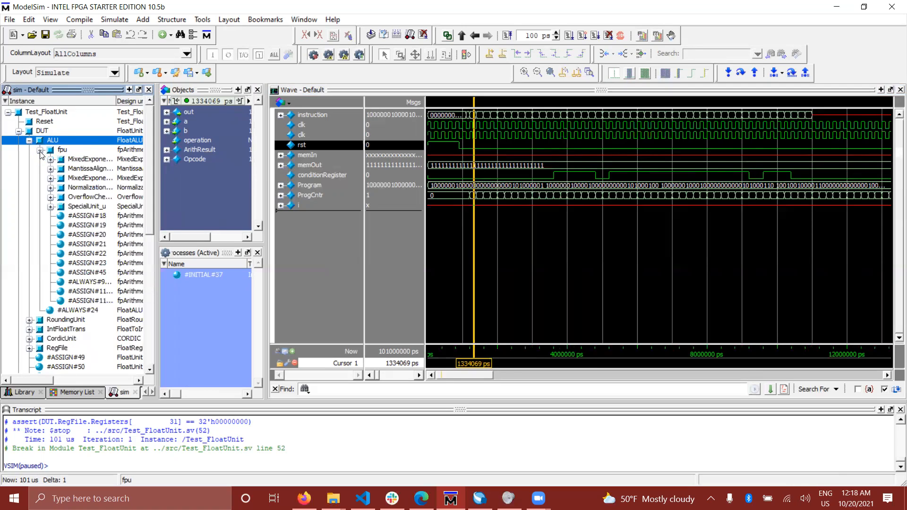
pyautogui.click(83, 162)
pyautogui.press('Down')
pyautogui.press('Down')
pyautogui.press('Down')
pyautogui.press('Down')
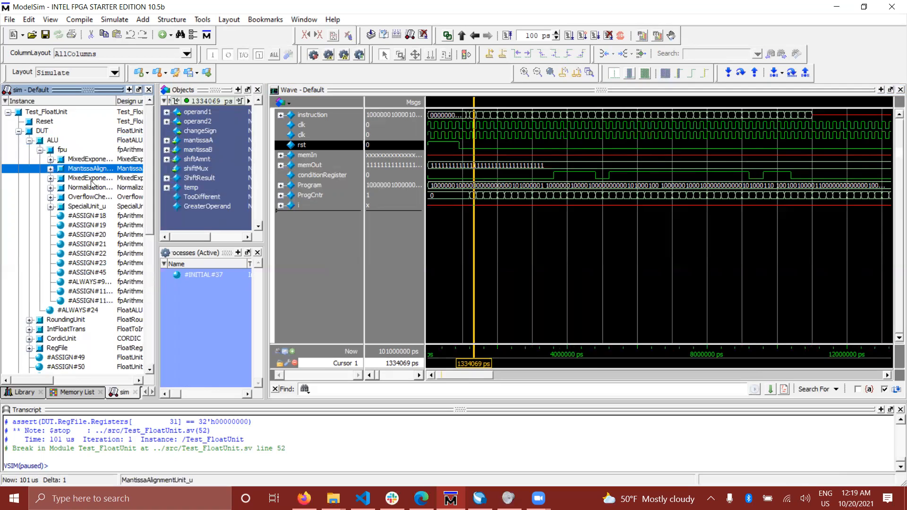
pyautogui.press('Down')
pyautogui.press('Up')
pyautogui.press('Up')
pyautogui.press('Up')
pyautogui.press('Up')
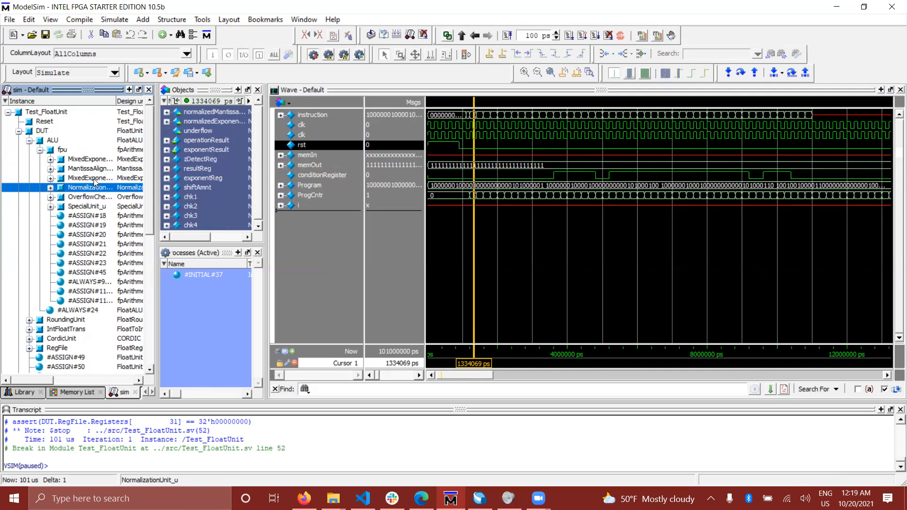
# - Examine and compare the signal lists of the fpu submodules, from MixedExponentAddUnit_u to SpecialUnit_u
pyautogui.click(94, 160)
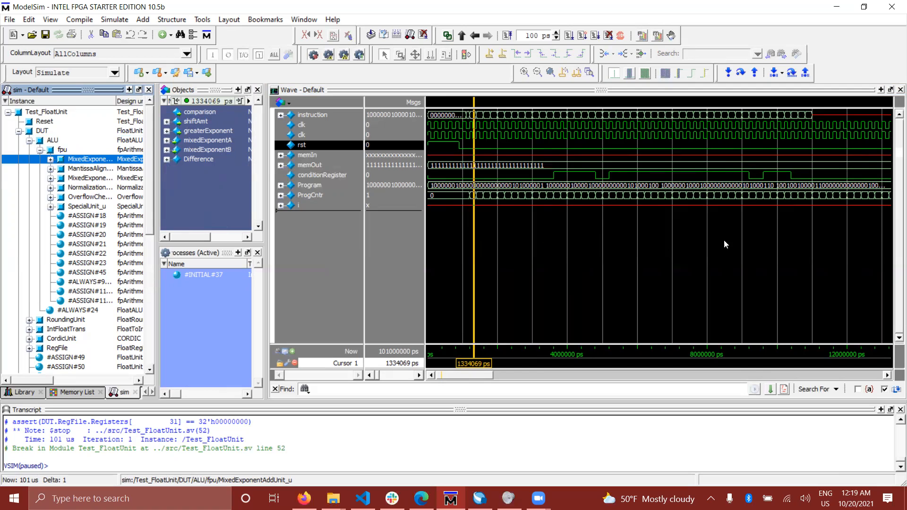
pyautogui.click(78, 171)
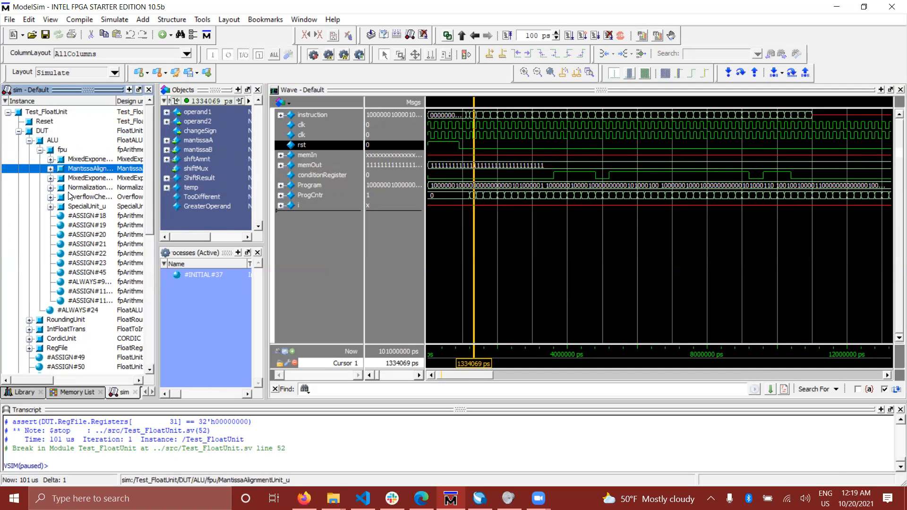
pyautogui.click(90, 180)
pyautogui.click(86, 189)
pyautogui.click(87, 178)
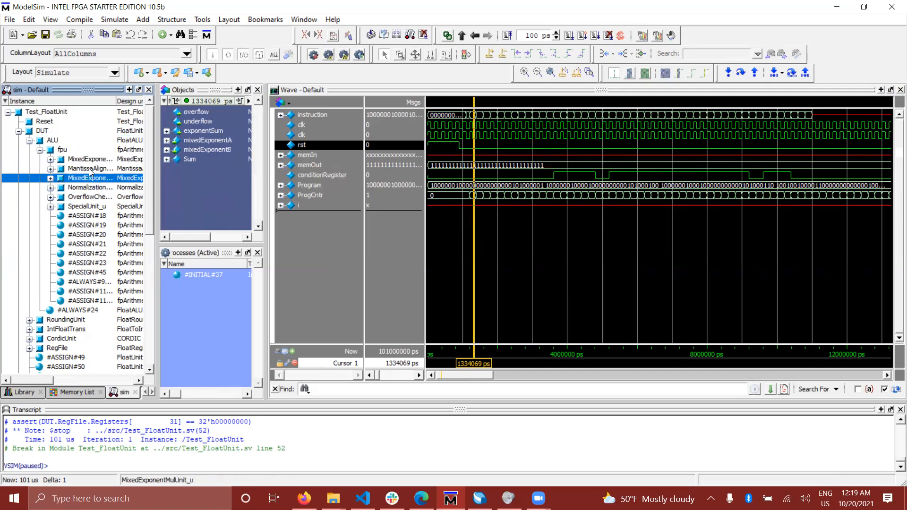
pyautogui.click(90, 169)
pyautogui.click(92, 160)
pyautogui.click(91, 171)
pyautogui.click(92, 178)
pyautogui.click(93, 188)
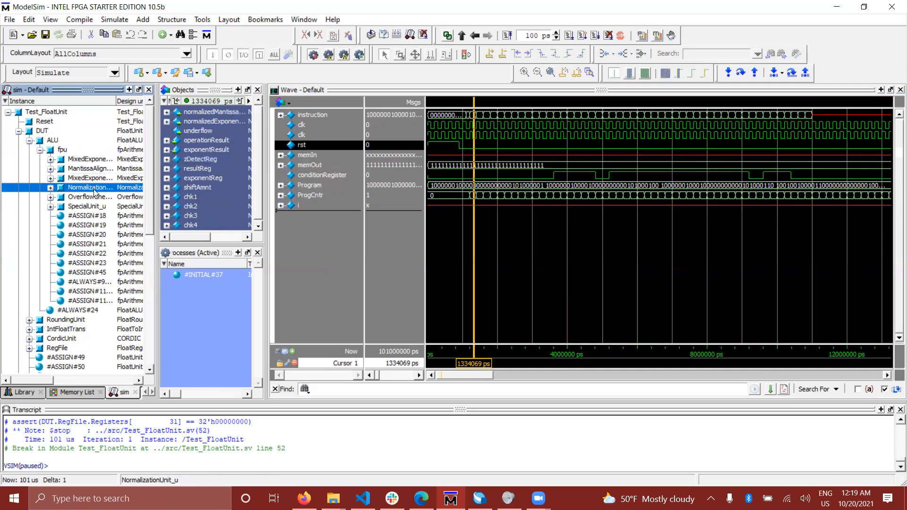
pyautogui.click(93, 197)
pyautogui.click(93, 188)
pyautogui.click(95, 178)
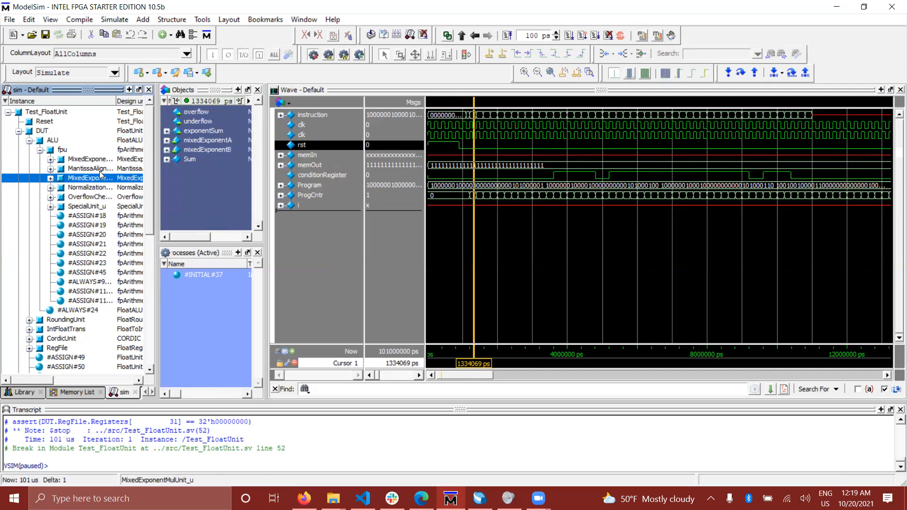
pyautogui.click(100, 169)
pyautogui.click(92, 159)
pyautogui.click(93, 178)
pyautogui.click(93, 188)
pyautogui.click(93, 197)
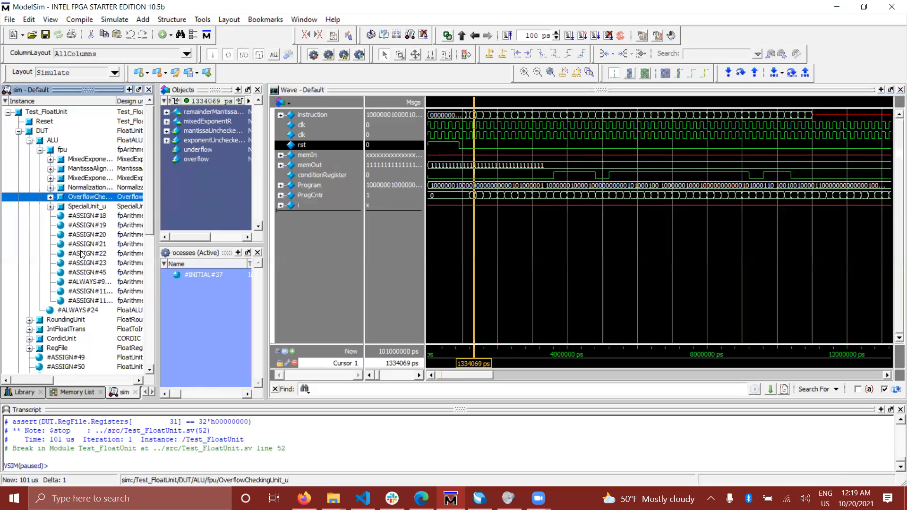
pyautogui.click(92, 206)
pyautogui.click(93, 198)
pyautogui.click(93, 188)
pyautogui.click(93, 179)
pyautogui.click(93, 168)
pyautogui.click(93, 160)
pyautogui.click(89, 169)
pyautogui.click(90, 187)
pyautogui.click(93, 160)
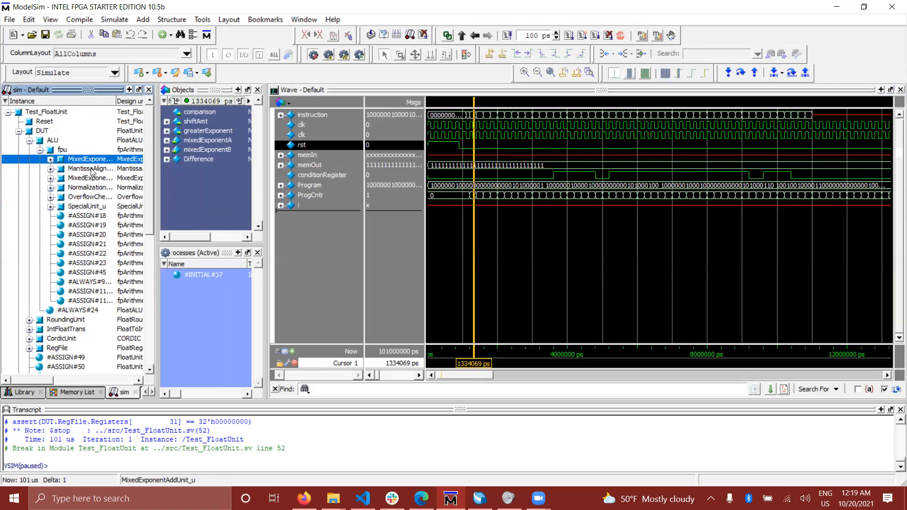
pyautogui.click(94, 179)
# - Add all MixedExponentAddUnit_u signals, from comparison to Difference, to the end of the waveform list
pyautogui.click(93, 160)
pyautogui.click(197, 114)
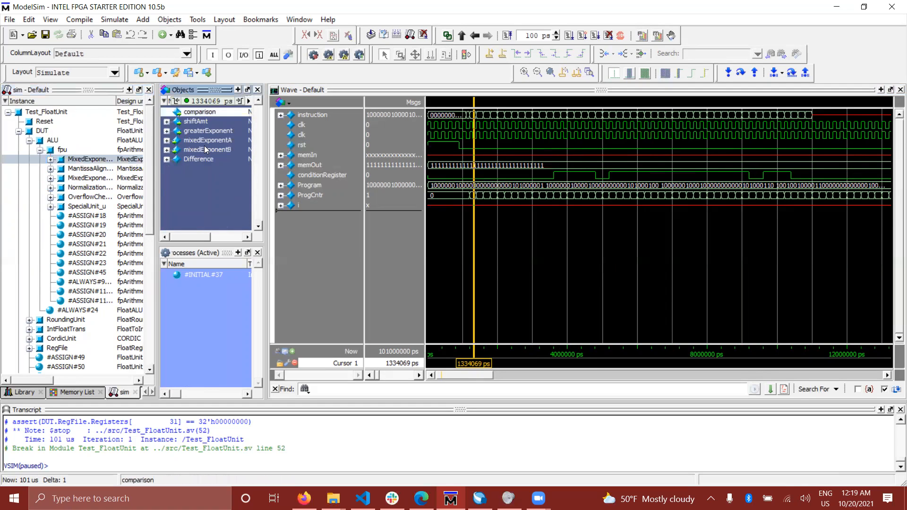
pyautogui.keyDown('shift'); pyautogui.click(203, 160); pyautogui.keyUp('shift')
pyautogui.moveTo(198, 123); pyautogui.dragTo(338, 232)
pyautogui.click(111, 161)
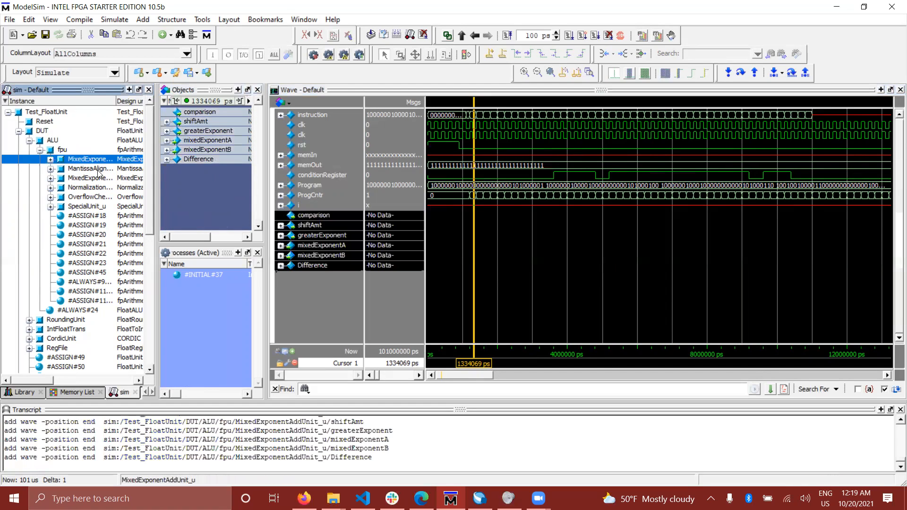
# - Group the added signals from comparison to Difference under the name MixedEponent and collapse the group
pyautogui.click(315, 223)
pyautogui.click(319, 216)
pyautogui.keyDown('shift'); pyautogui.click(325, 262); pyautogui.keyUp('shift')
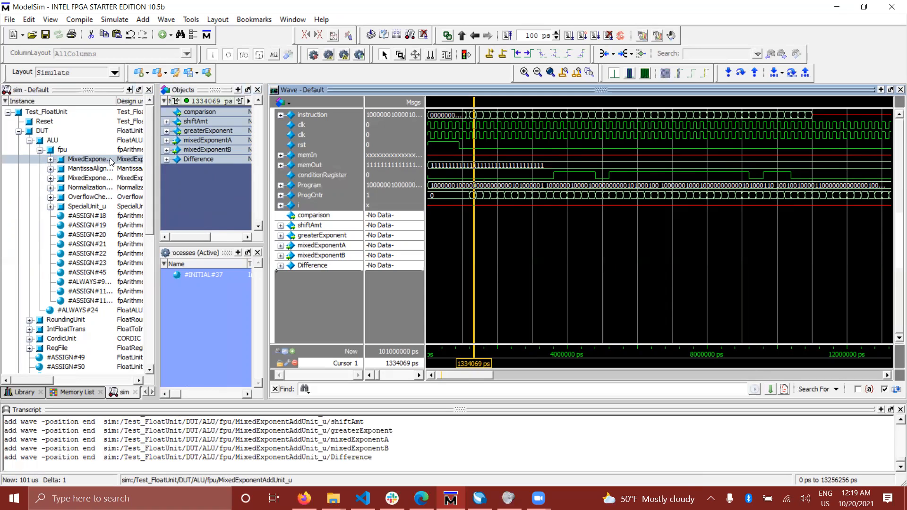
pyautogui.rightClick(320, 228)
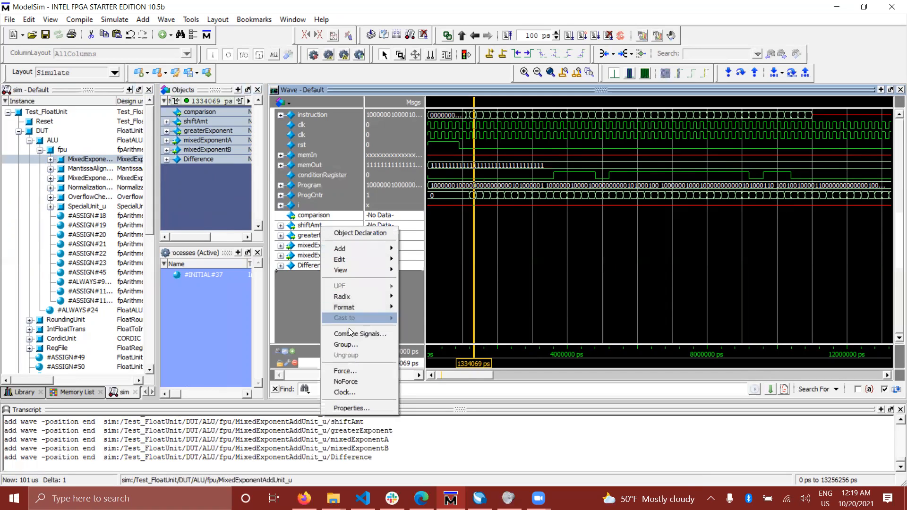
pyautogui.click(345, 344)
pyautogui.write('MixedEponent')
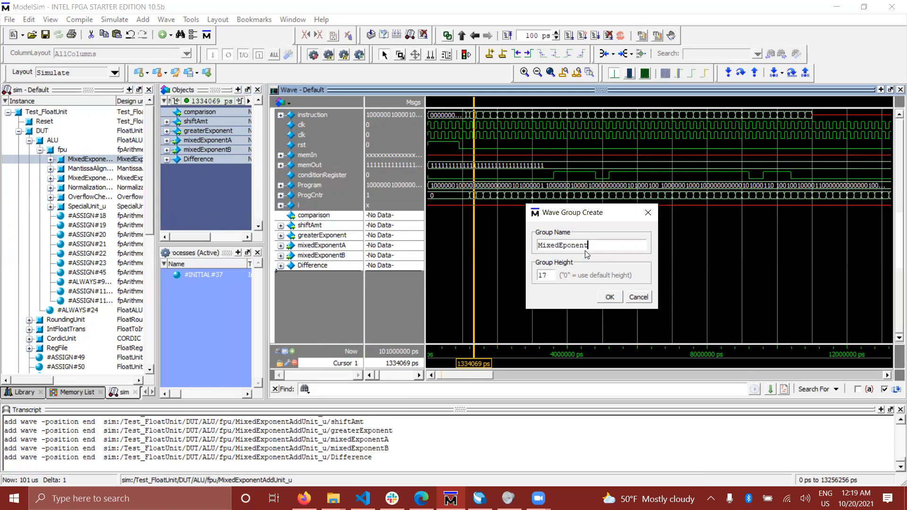
pyautogui.press('Return')
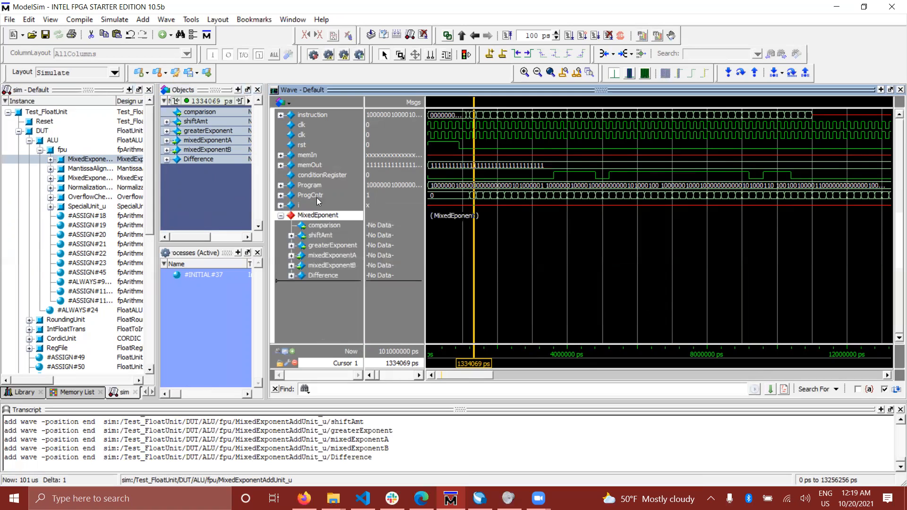
pyautogui.click(281, 216)
pyautogui.click(281, 216)
pyautogui.click(282, 216)
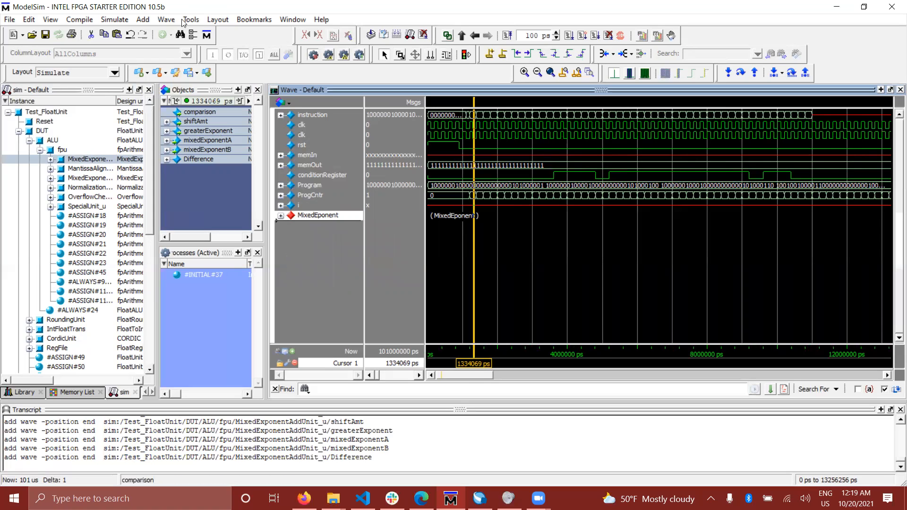
# - Restart the simulation with the default restart options
pyautogui.click(119, 20)
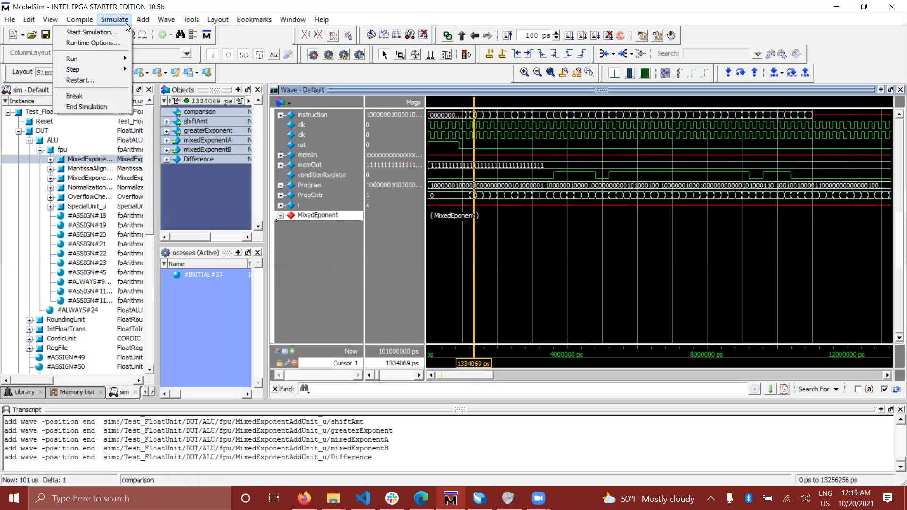
pyautogui.click(105, 79)
pyautogui.click(467, 338)
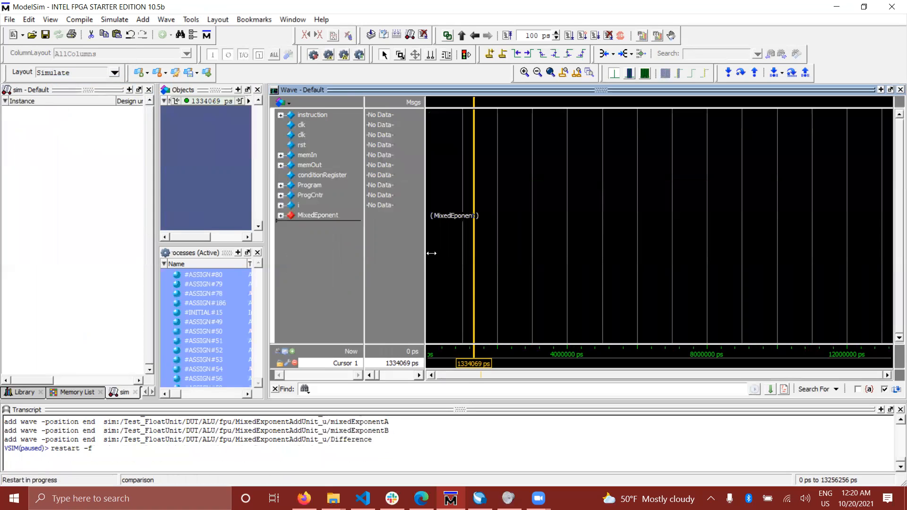
# - Run the simulation to its stop statement and close the Test_FloatUnit.sv source view
pyautogui.click(114, 21)
pyautogui.moveTo(124, 59)
pyautogui.click(201, 70)
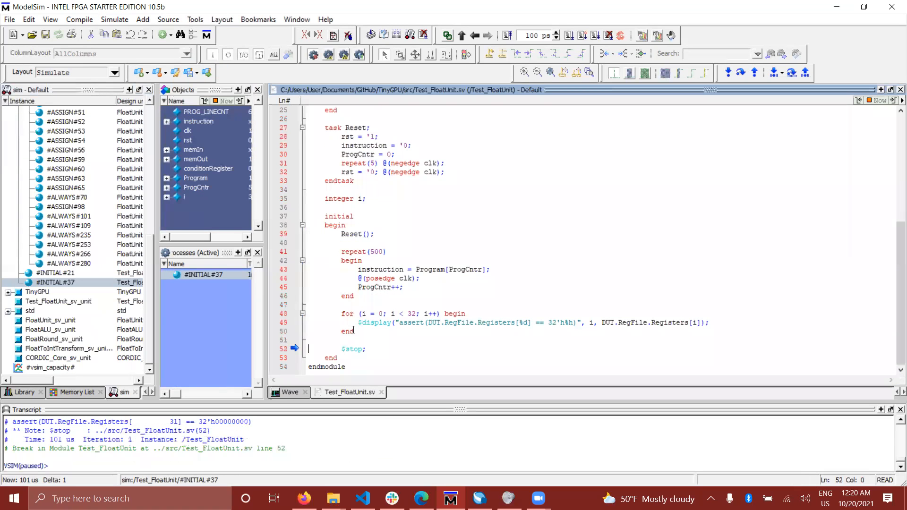
pyautogui.click(381, 392)
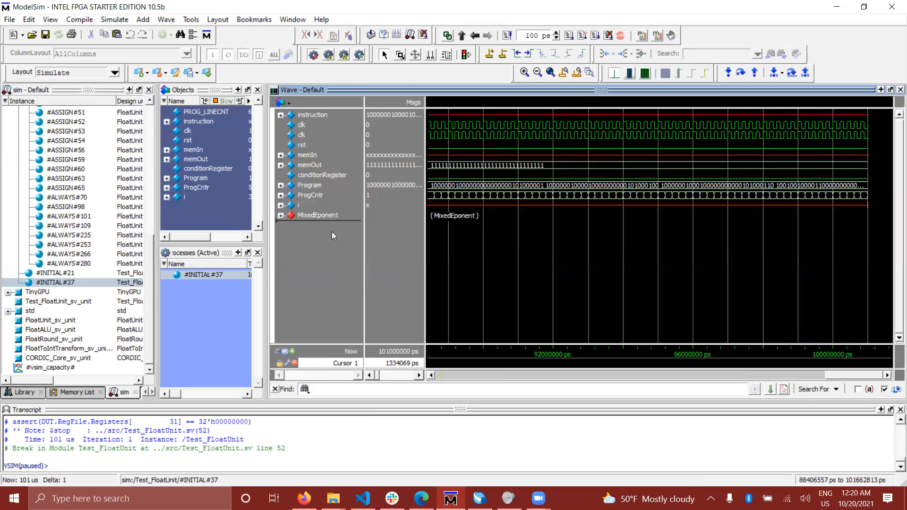
# - Expand the MixedEponent group and show its waveforms from the start of the simulation
pyautogui.click(280, 216)
pyautogui.moveTo(852, 375); pyautogui.dragTo(419, 356)
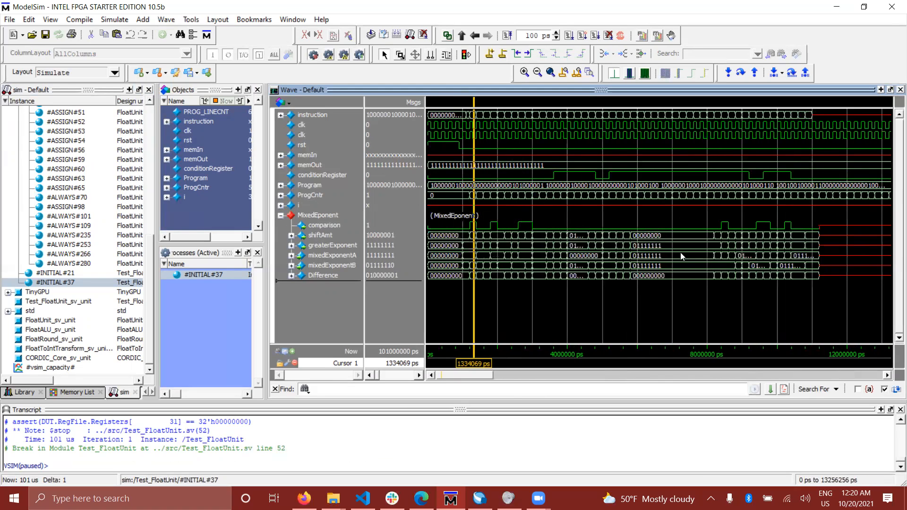
pyautogui.click(280, 217)
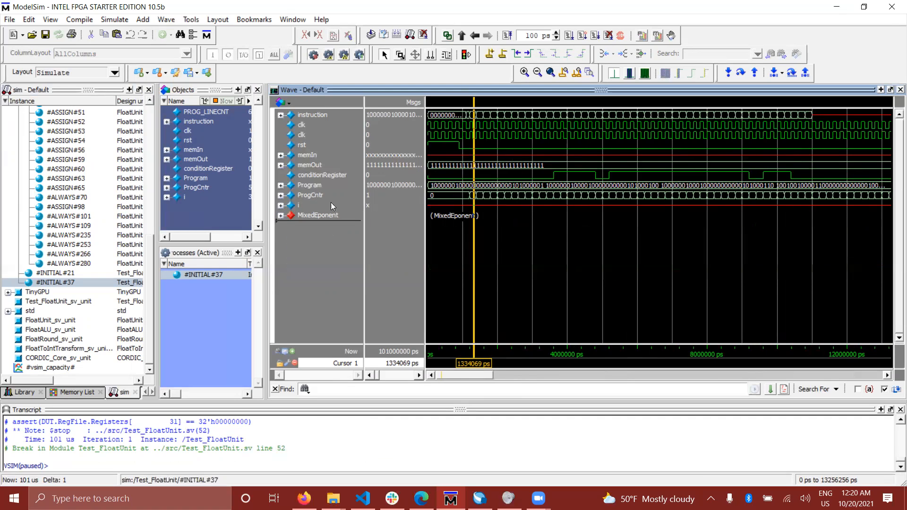
pyautogui.click(279, 218)
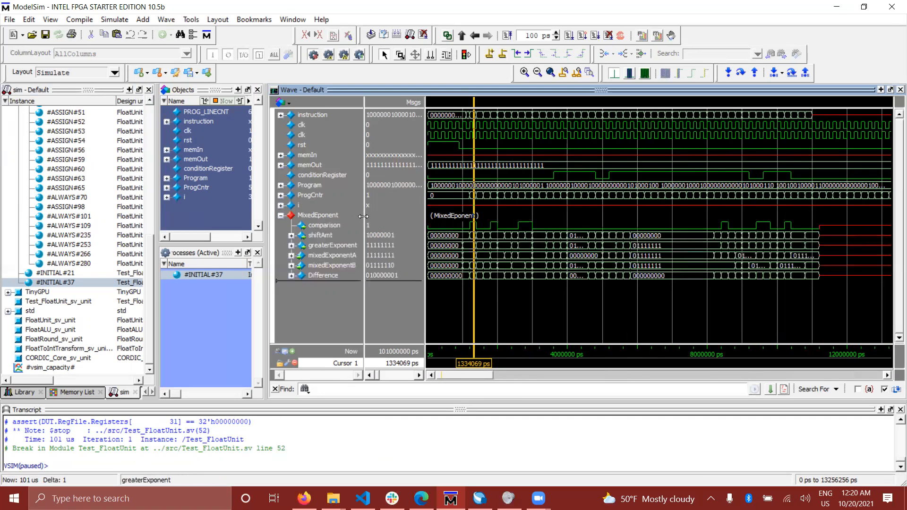
# - Browse the fpu submodules and list the objects of NormalizationUnit_u and MixedExponentMulUnit_u
pyautogui.moveTo(148, 255); pyautogui.dragTo(154, 109)
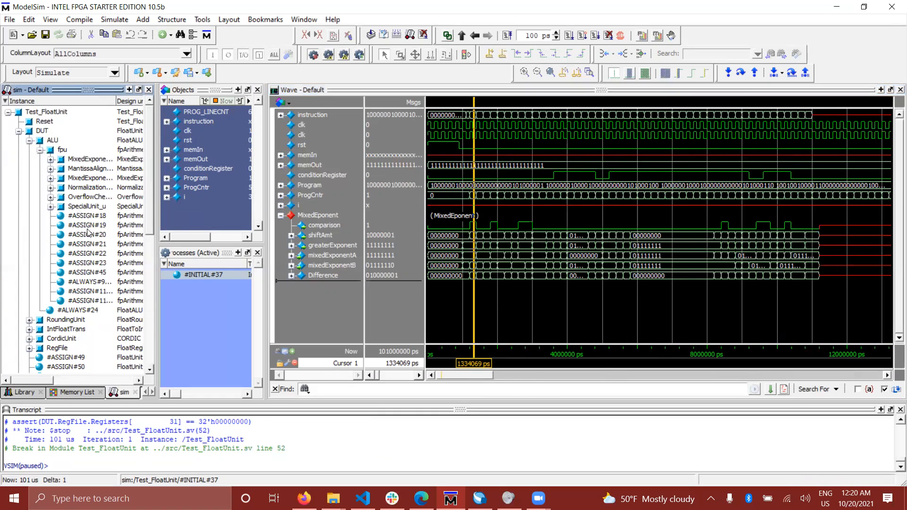
pyautogui.click(88, 196)
pyautogui.click(84, 188)
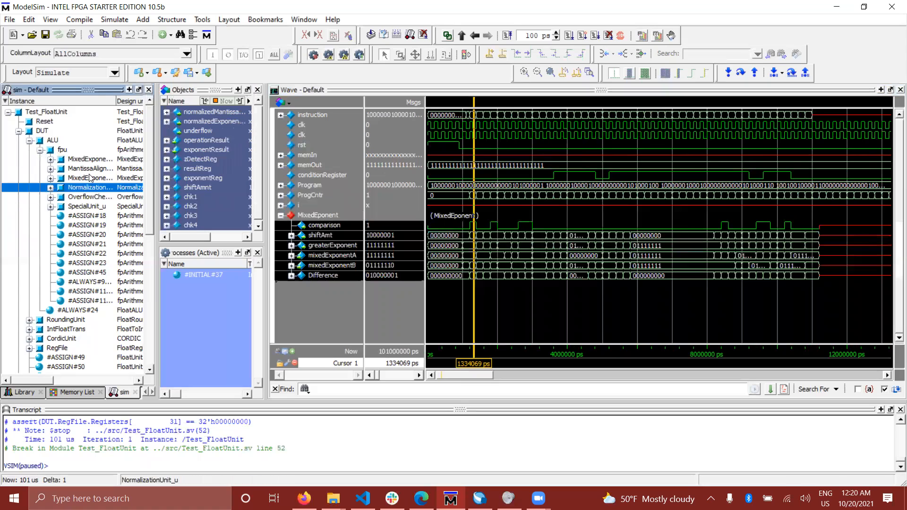
pyautogui.click(90, 177)
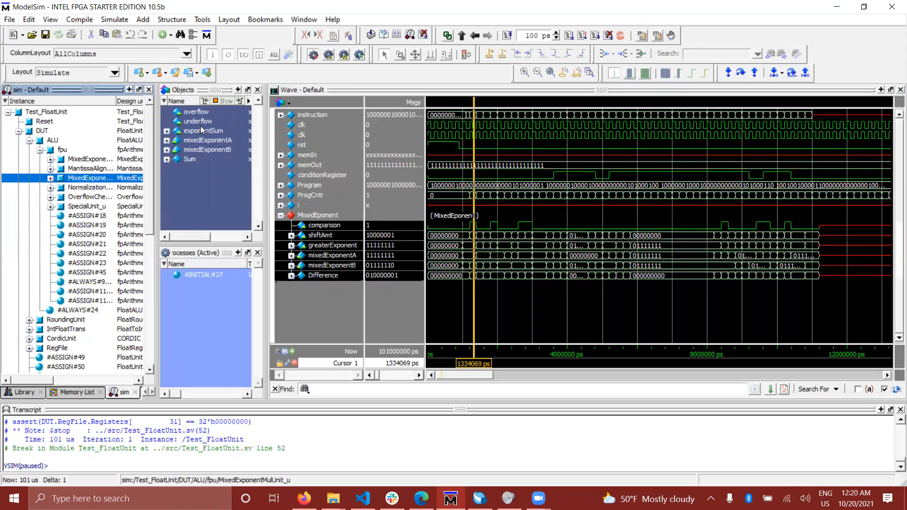
# - Collapse the MixedEponent group and place the wave cursor at about 2195000 ps
pyautogui.click(281, 217)
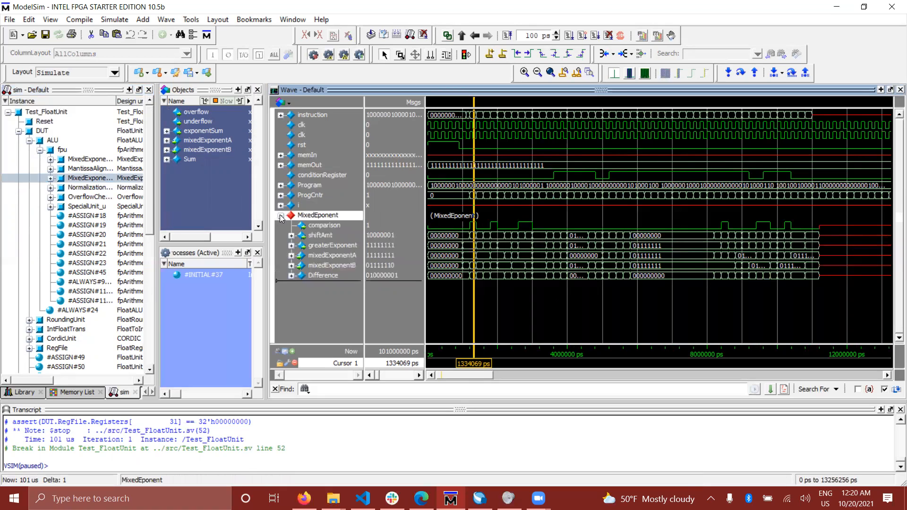
pyautogui.click(281, 217)
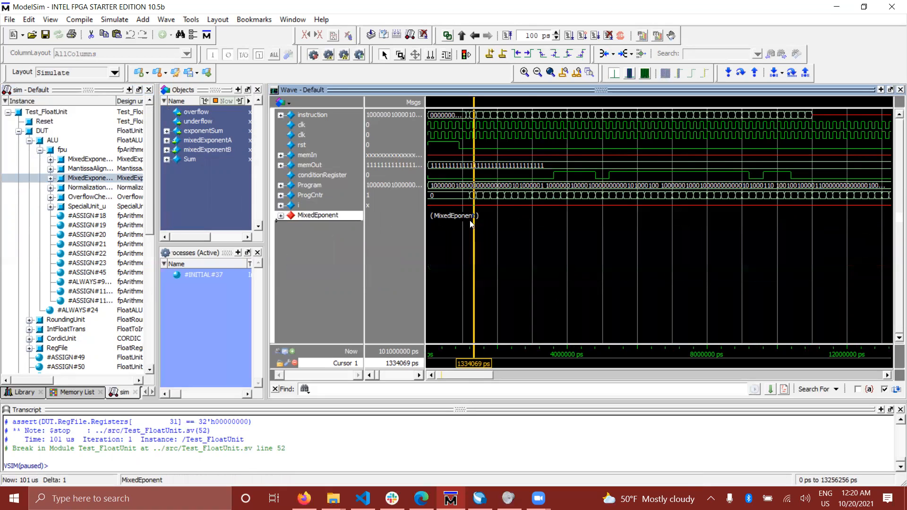
pyautogui.click(530, 230)
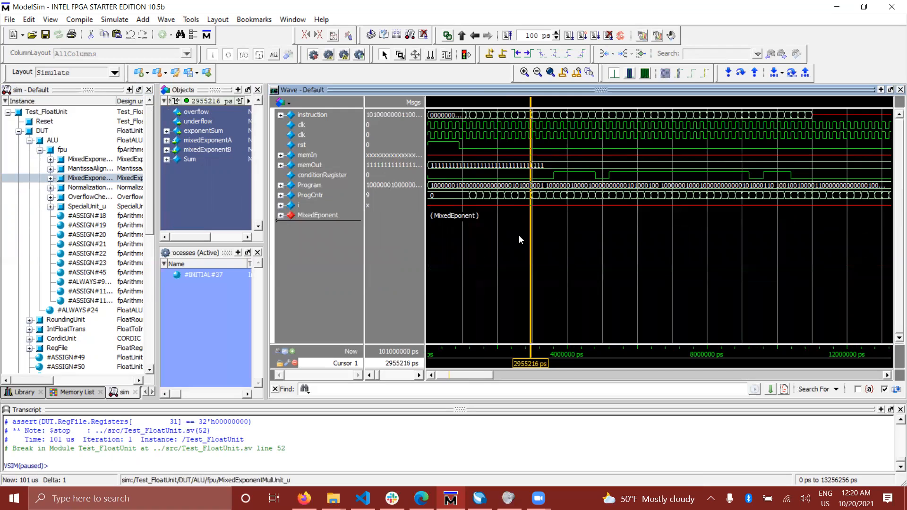
pyautogui.click(504, 240)
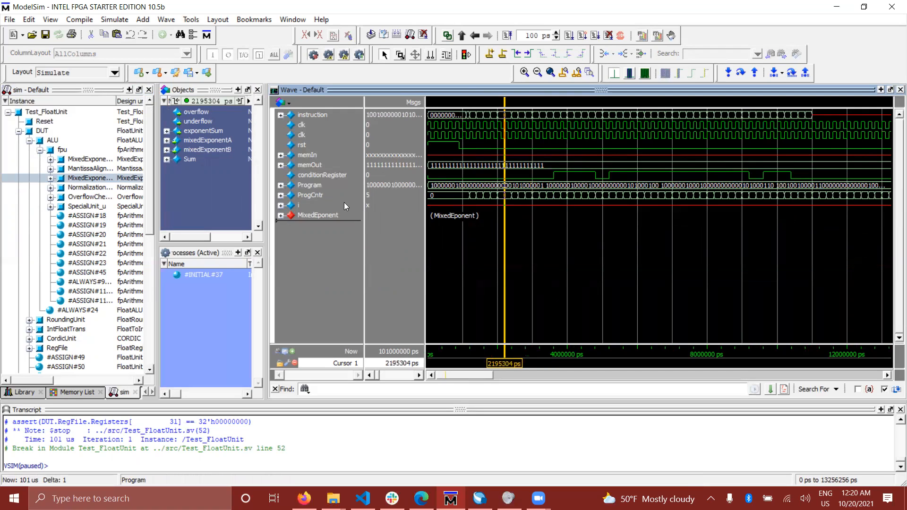
# - Save the waveform format as ALU_wave.do in the TinyGPU sim folder, overwriting the existing file
pyautogui.click(9, 19)
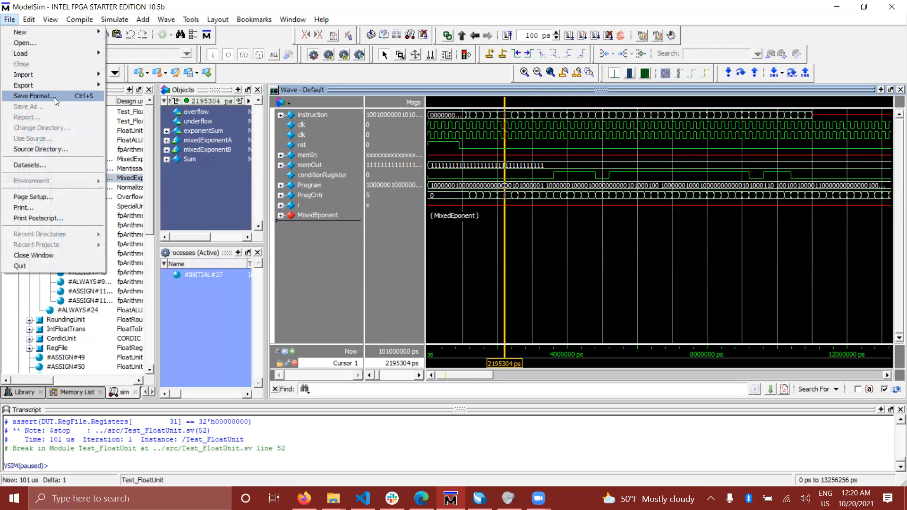
pyautogui.click(54, 98)
pyautogui.click(506, 255)
pyautogui.doubleClick(495, 256)
pyautogui.click(504, 256)
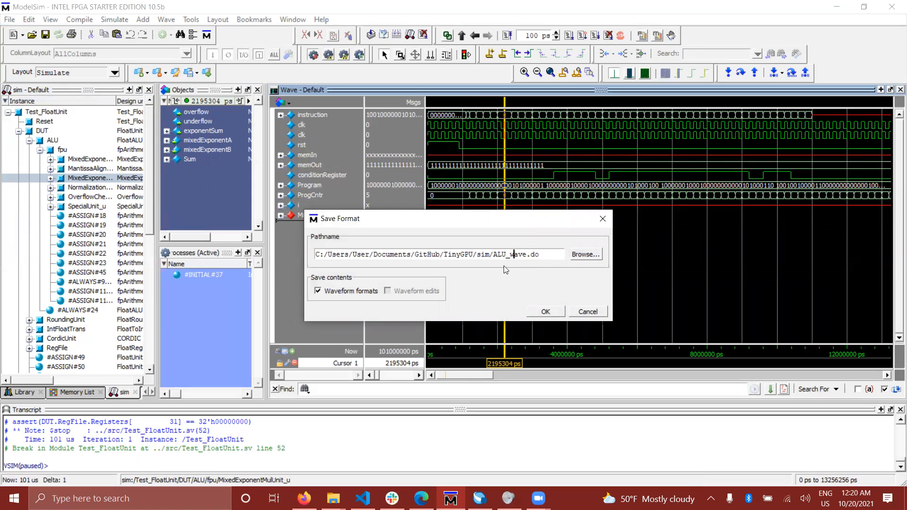
pyautogui.click(546, 313)
pyautogui.click(499, 297)
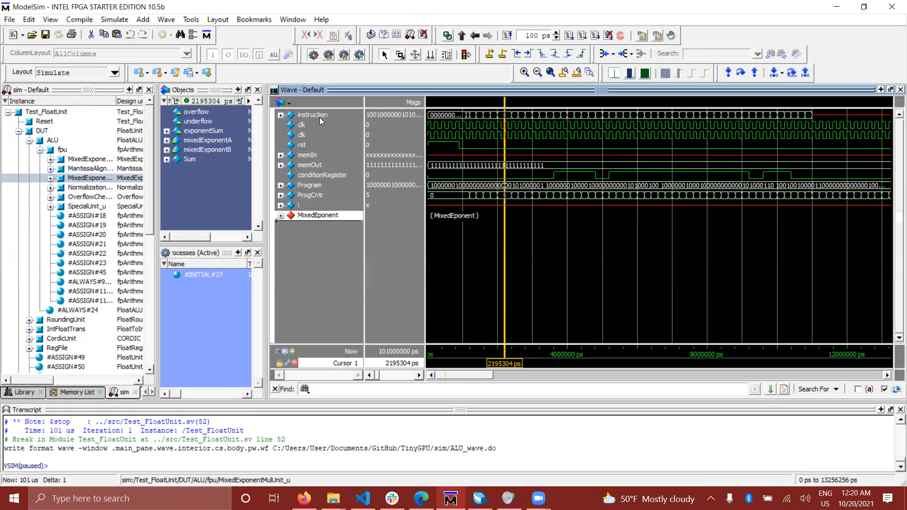
# - Delete all signals from the wave view and reload them with the command do ALU_wave.do
pyautogui.hotkey('ctrl', 'a')
pyautogui.press('Delete')
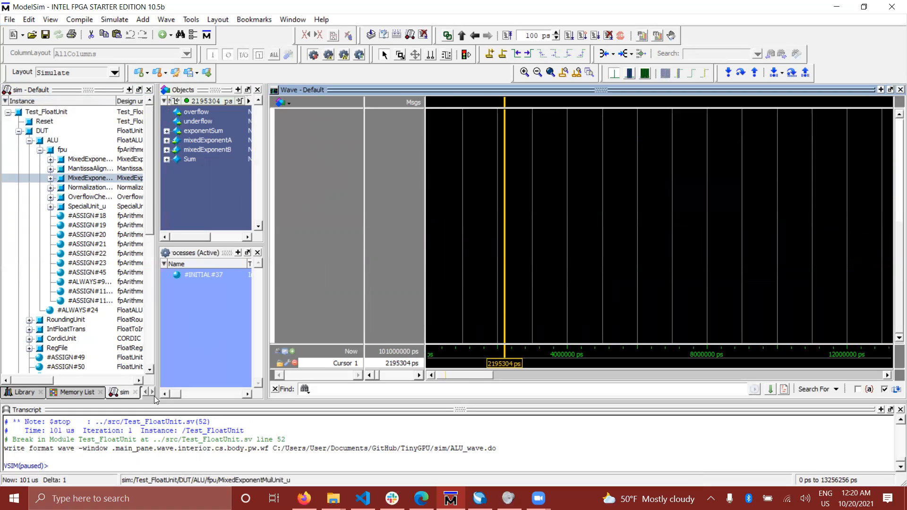
pyautogui.click(169, 465)
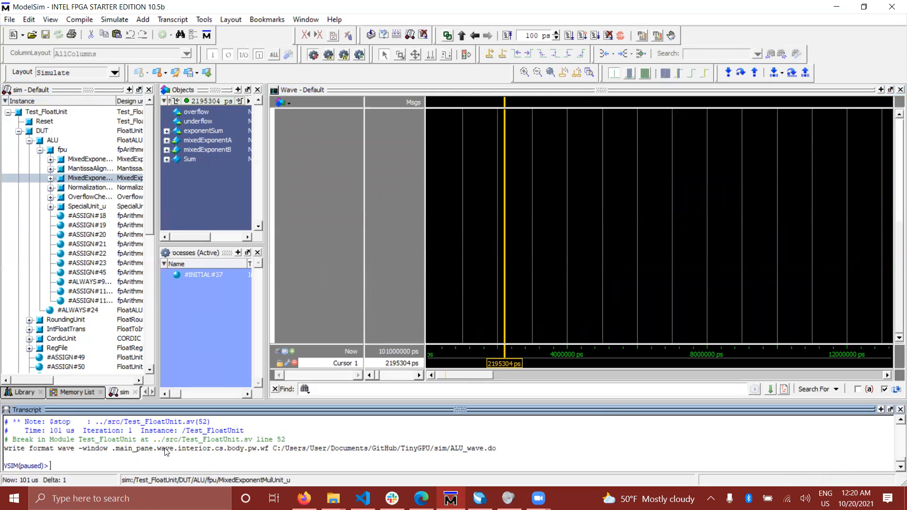
pyautogui.write('d')
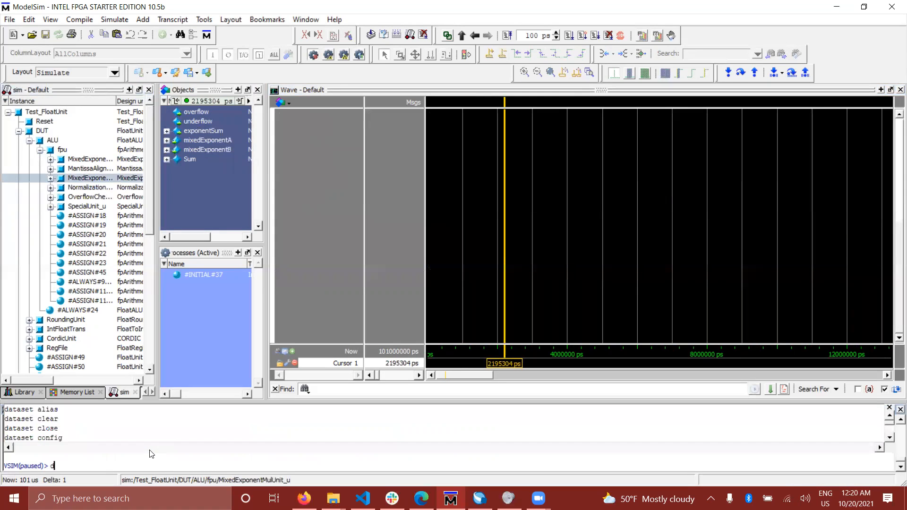
pyautogui.write('o A')
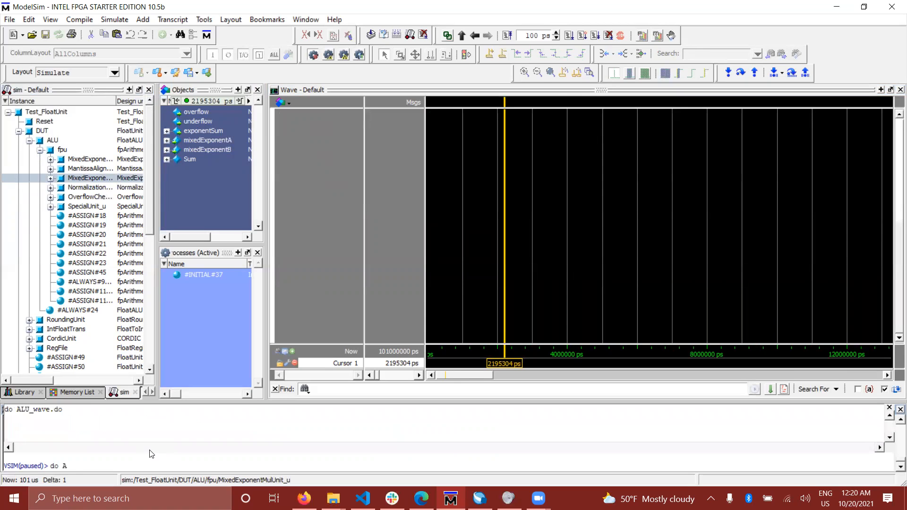
pyautogui.write('LU')
pyautogui.press('Tab')
pyautogui.press('Return')
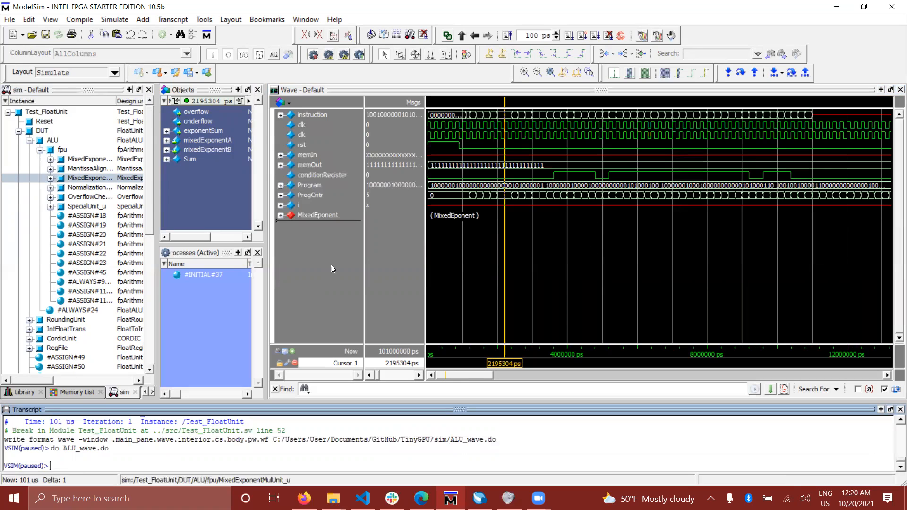
# - Collapse ALU in the instance tree and add RegFile's readDataA, readDataB, readAddressA, readAddressB and writeData to the wave view
pyautogui.click(192, 151)
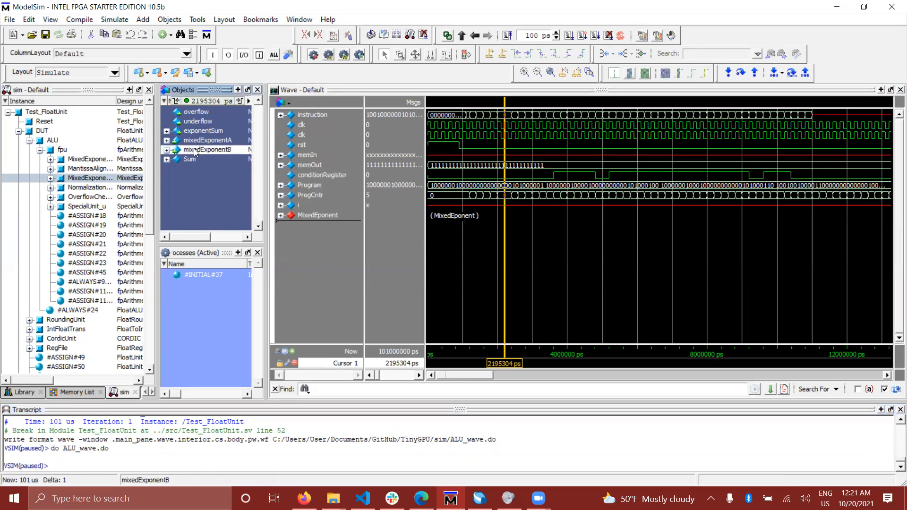
pyautogui.click(28, 140)
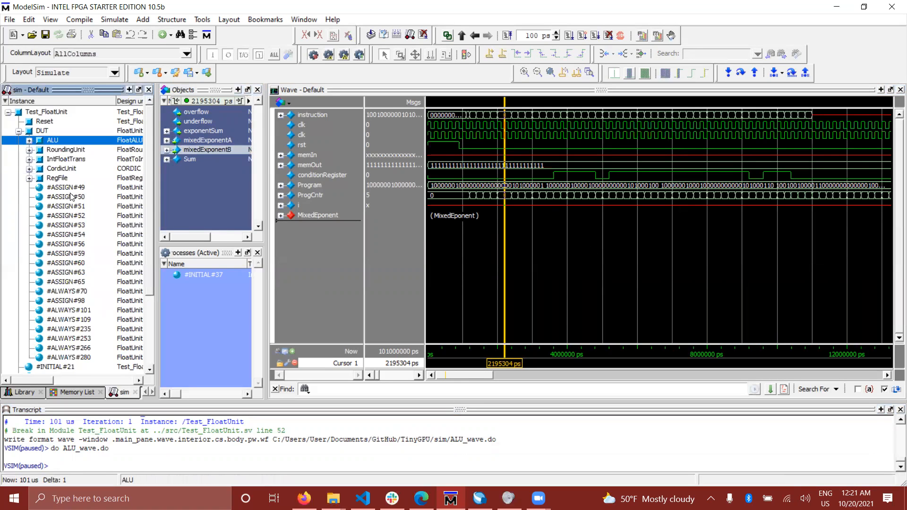
pyautogui.click(57, 178)
pyautogui.click(199, 140)
pyautogui.keyDown('shift'); pyautogui.click(199, 178); pyautogui.keyUp('shift')
pyautogui.moveTo(194, 151); pyautogui.dragTo(325, 259)
# - Group the five added RegFile signals under the name RF
pyautogui.rightClick(311, 231)
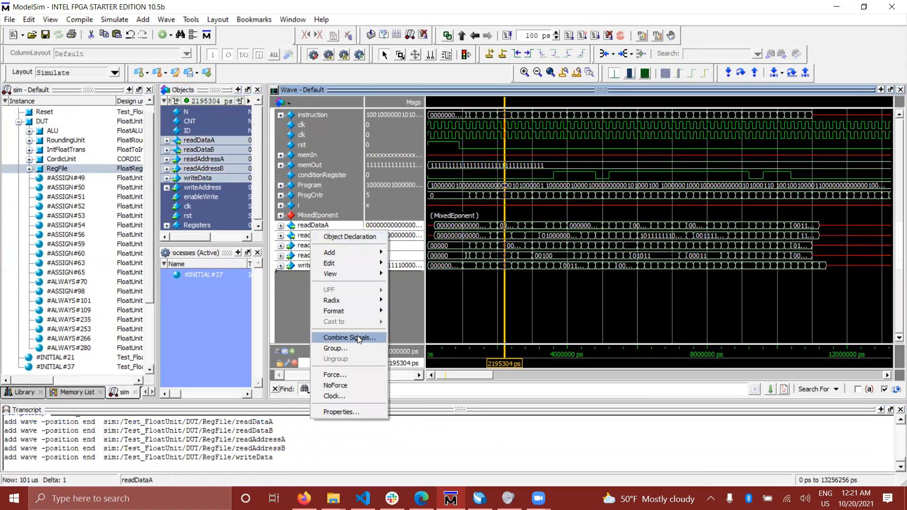
pyautogui.click(353, 349)
pyautogui.write('RF')
pyautogui.press('Return')
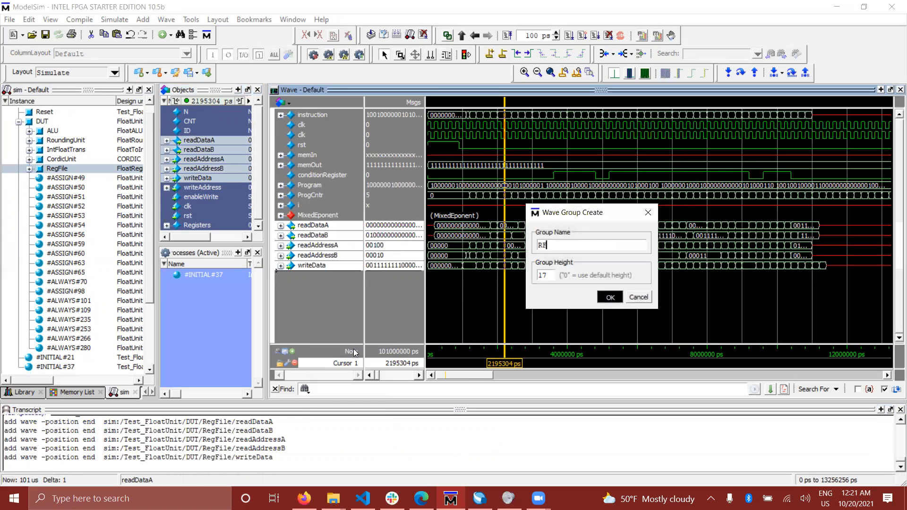
pyautogui.click(373, 430)
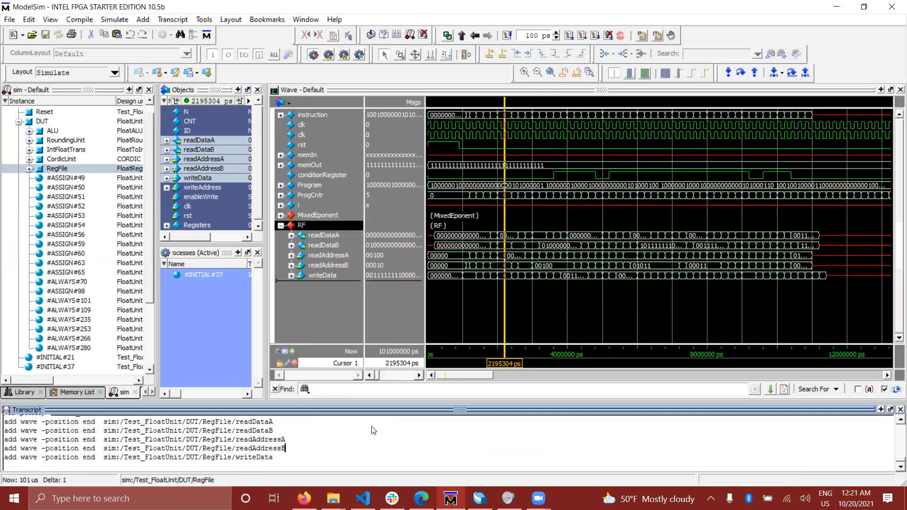
pyautogui.click(181, 466)
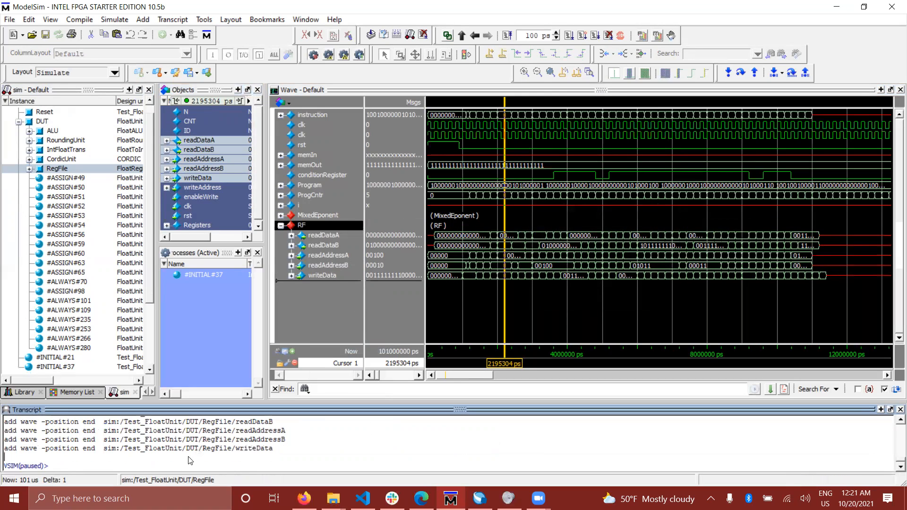
# - Save the waveform format including the RF group, overwriting ALU_wave.do
pyautogui.click(523, 156)
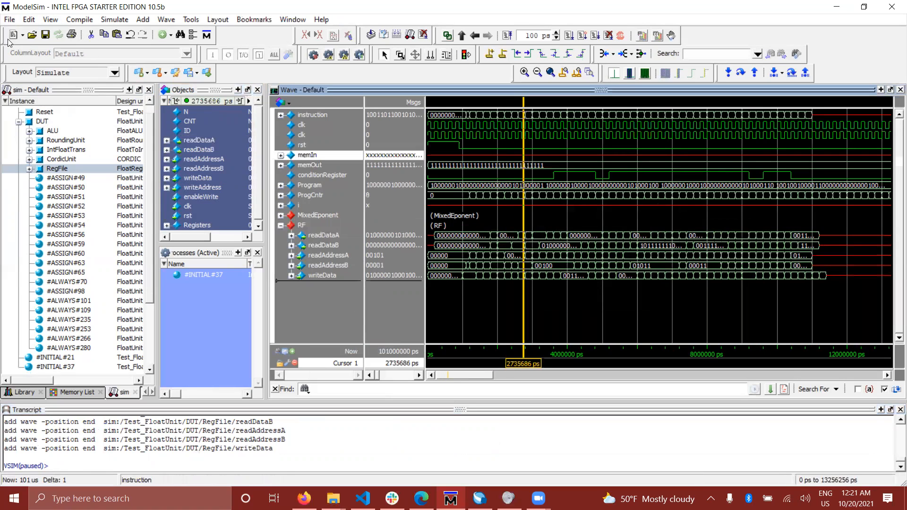
pyautogui.click(10, 19)
pyautogui.click(35, 95)
pyautogui.click(548, 311)
pyautogui.click(499, 296)
# - Clear every signal and group from the wave view and restore the saved layout with do ALU_wave.do
pyautogui.click(329, 275)
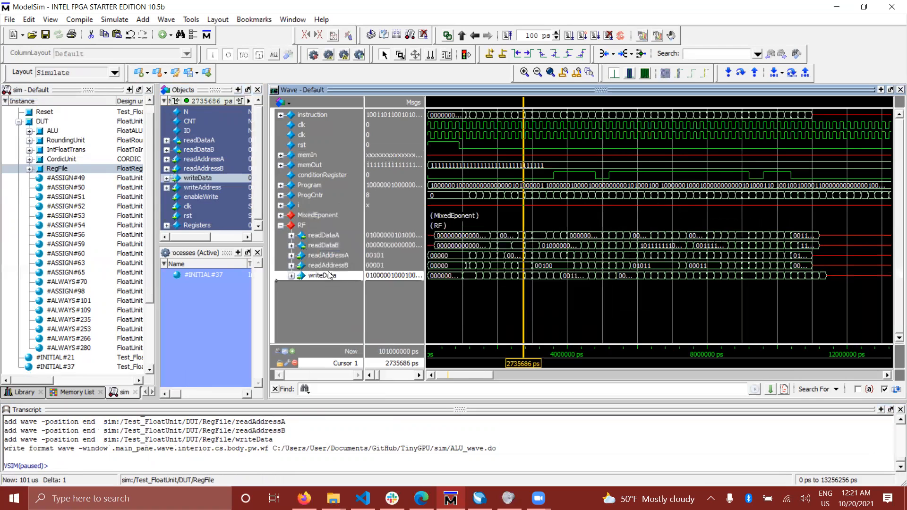
pyautogui.hotkey('ctrl', 'a')
pyautogui.press('Delete')
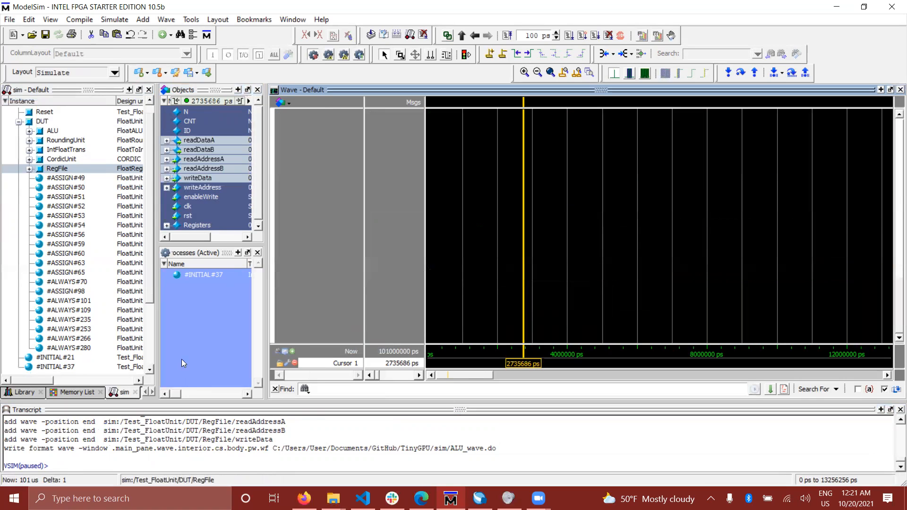
pyautogui.click(152, 467)
pyautogui.write('do ')
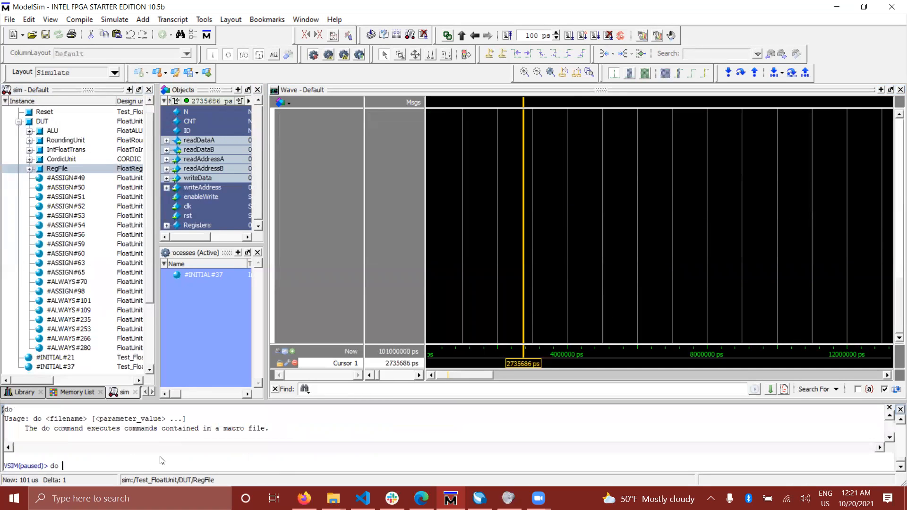
pyautogui.write('ALU_wave.do')
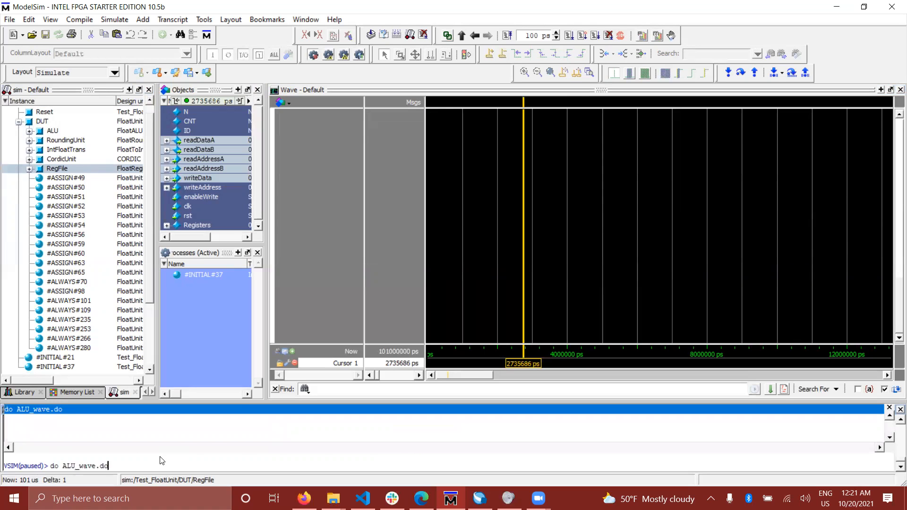
pyautogui.press('Return')
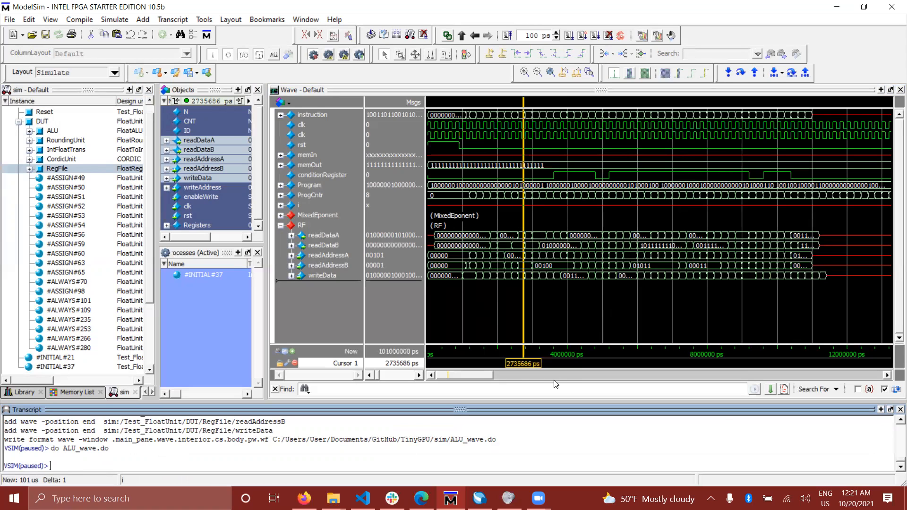
# - Collapse the RF group and widen the wave view by narrowing the neighbouring Objects pane
pyautogui.moveTo(472, 376); pyautogui.dragTo(371, 372)
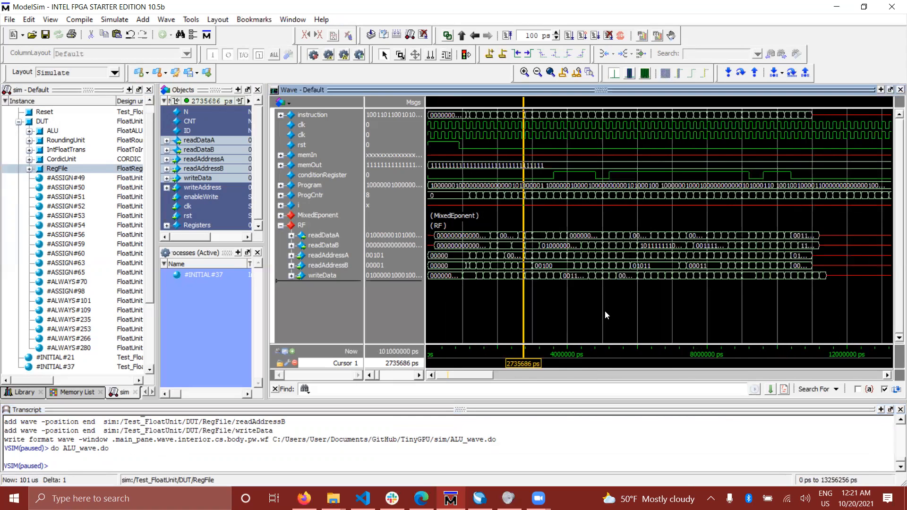
pyautogui.click(280, 226)
pyautogui.click(280, 216)
pyautogui.click(280, 206)
pyautogui.click(281, 206)
pyautogui.click(281, 216)
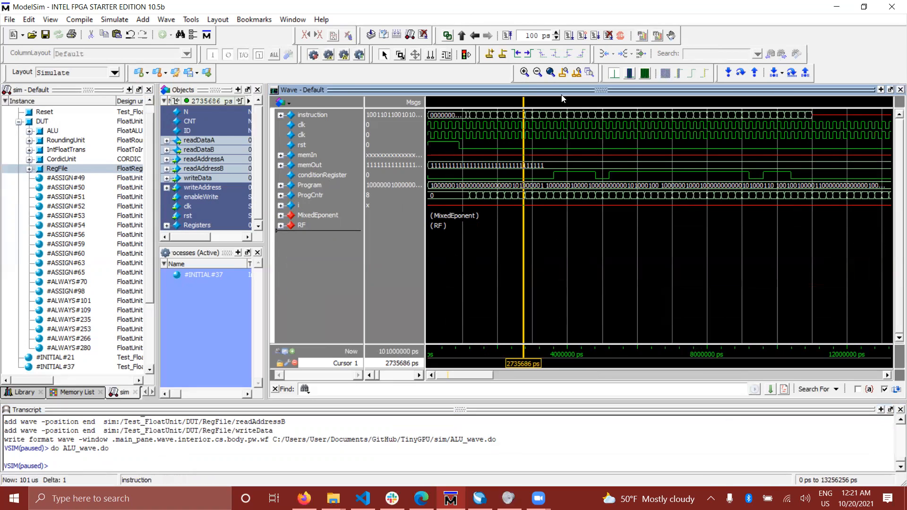
pyautogui.moveTo(265, 143); pyautogui.dragTo(163, 174)
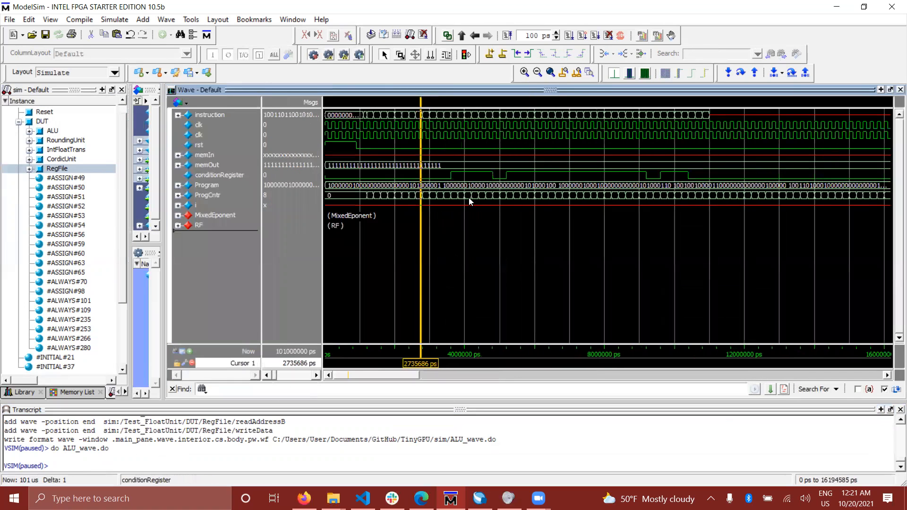